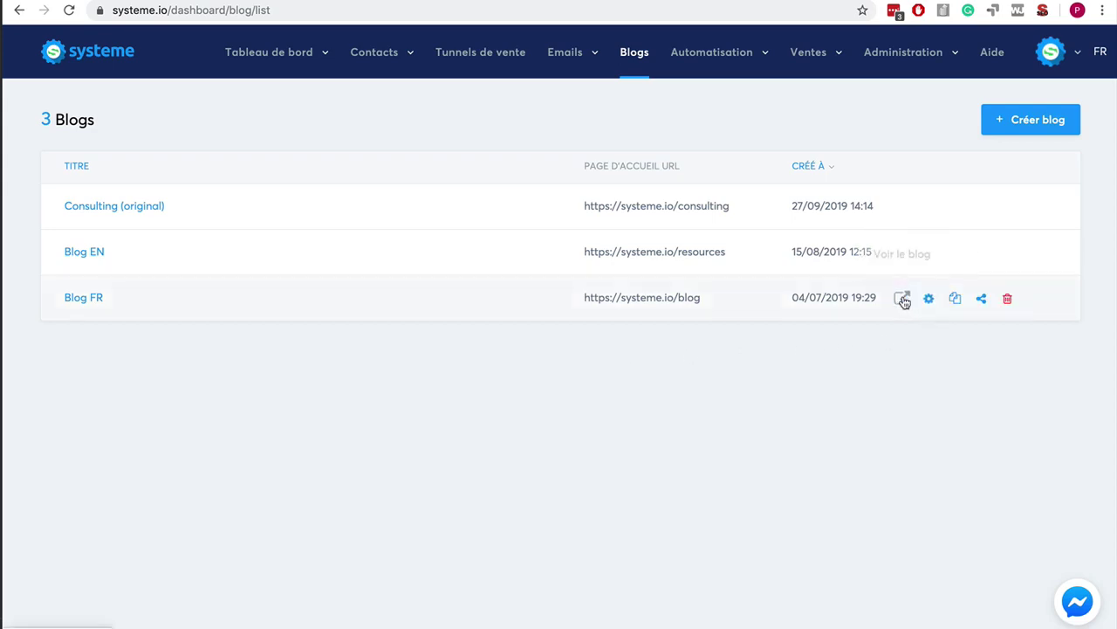
Open the published Blog FR and look through the categories on its home page
click(901, 297)
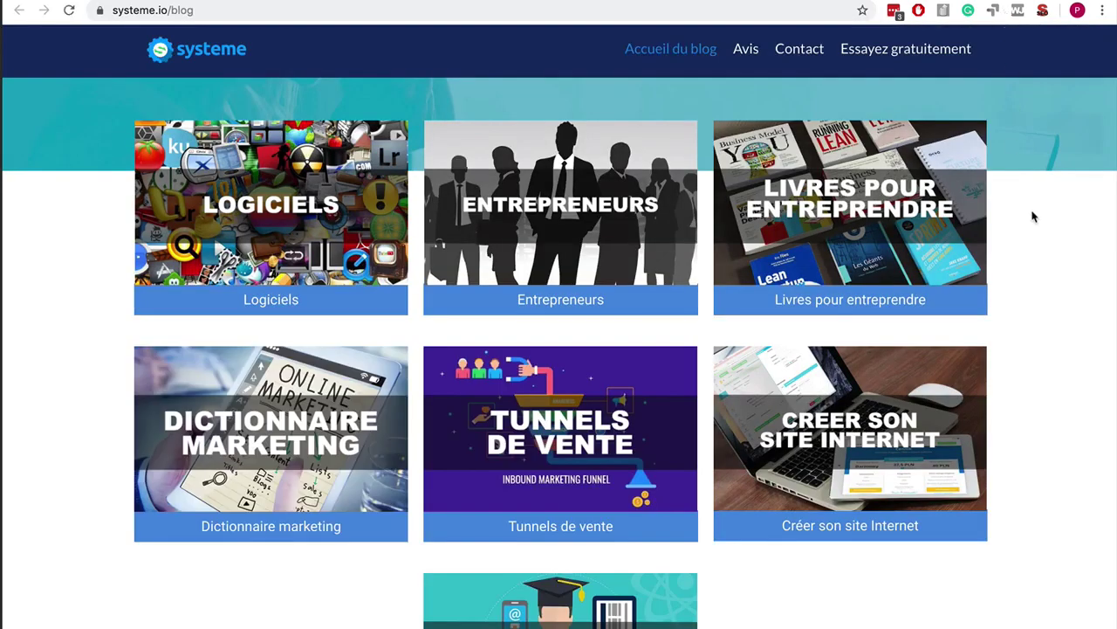
scroll(1032, 217, down, 2)
scroll(1032, 216, down, 3)
scroll(1032, 215, up, 5)
Read through the blog's Logiciels category page and return to the dashboard's blog list
click(250, 205)
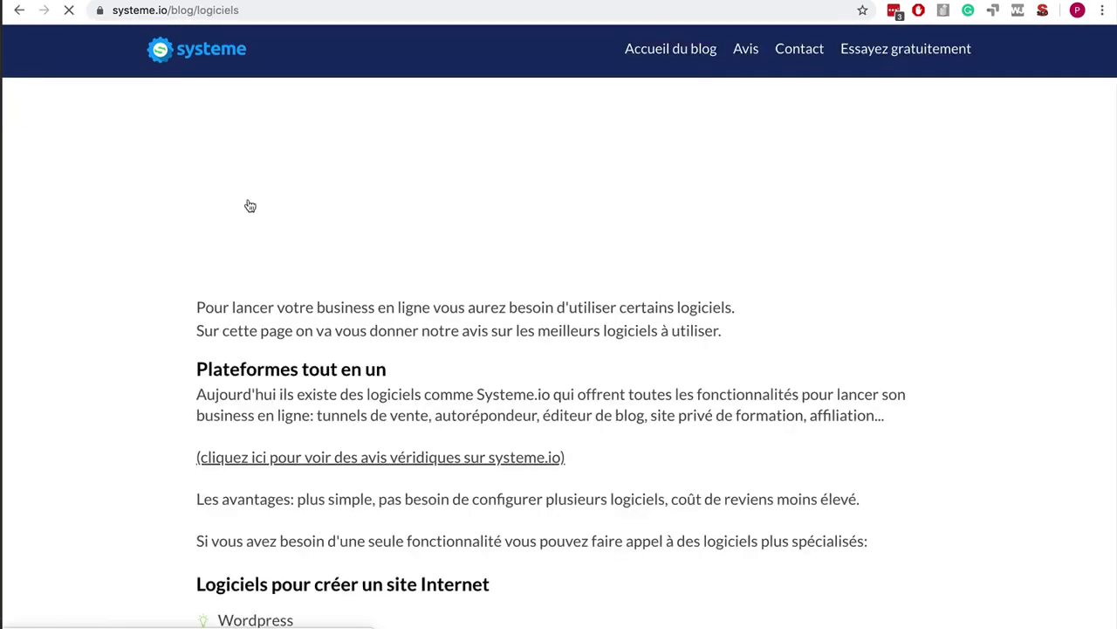
scroll(864, 317, down, 5)
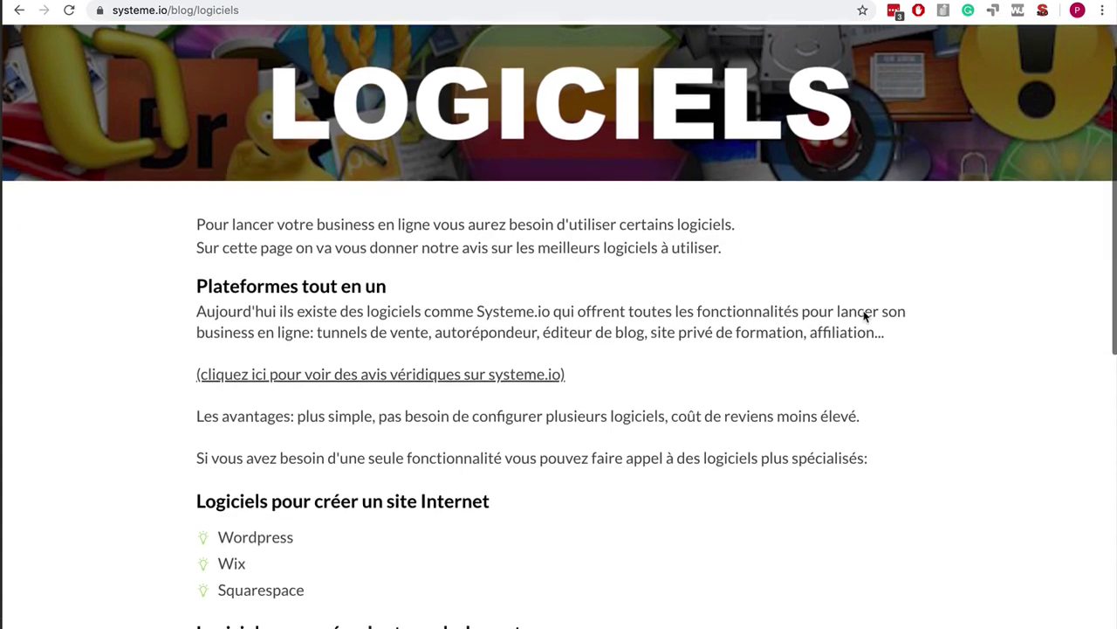
scroll(864, 317, down, 4)
scroll(864, 317, up, 10)
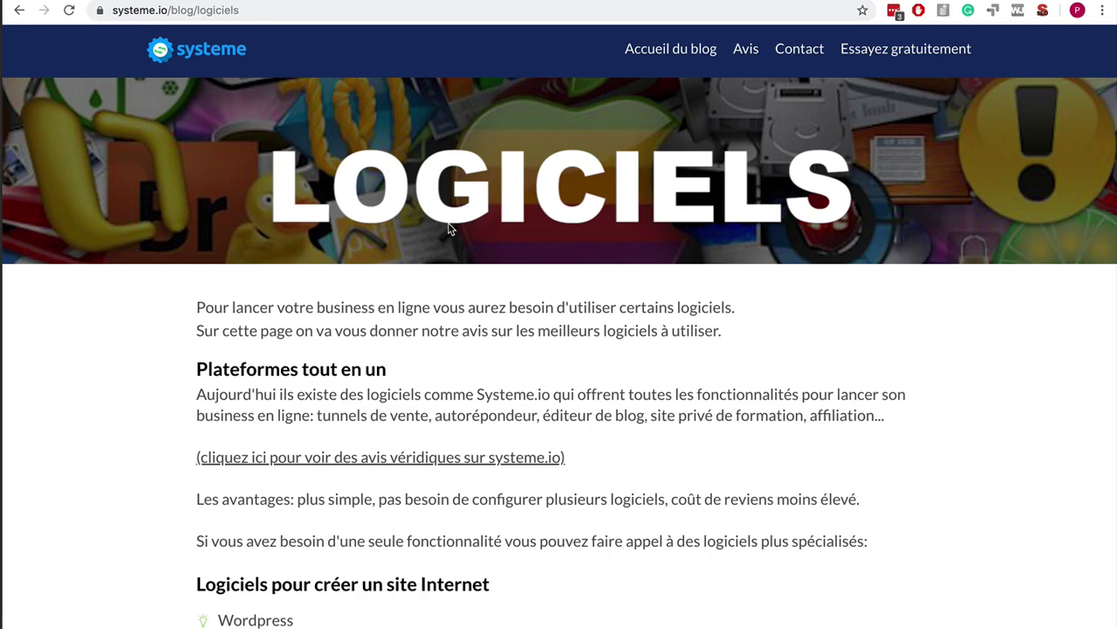
click(20, 12)
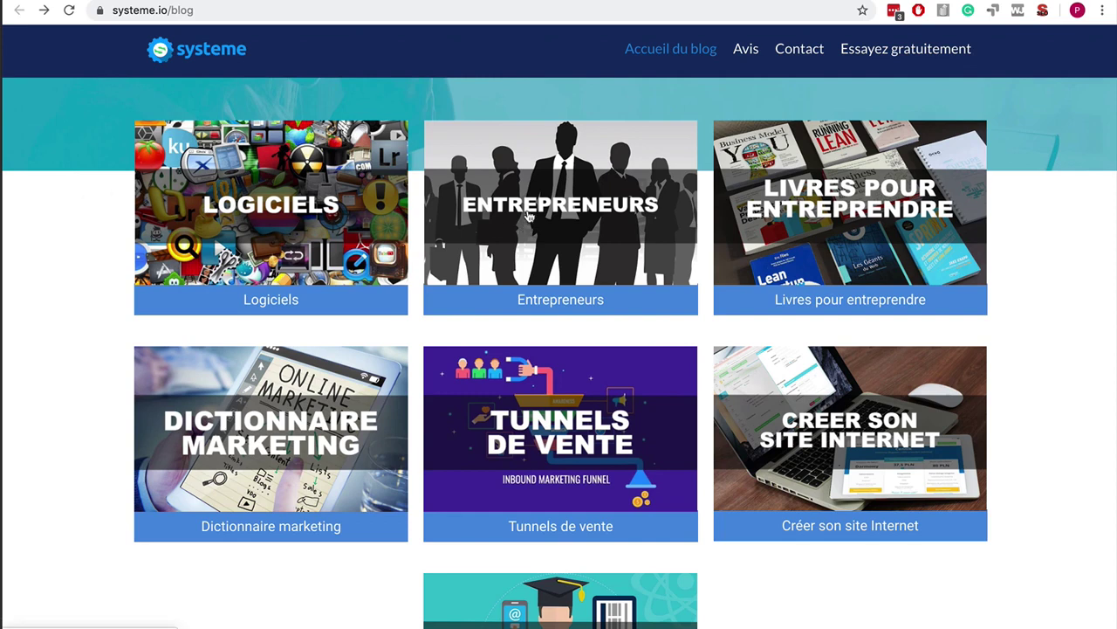
key(alt+Right)
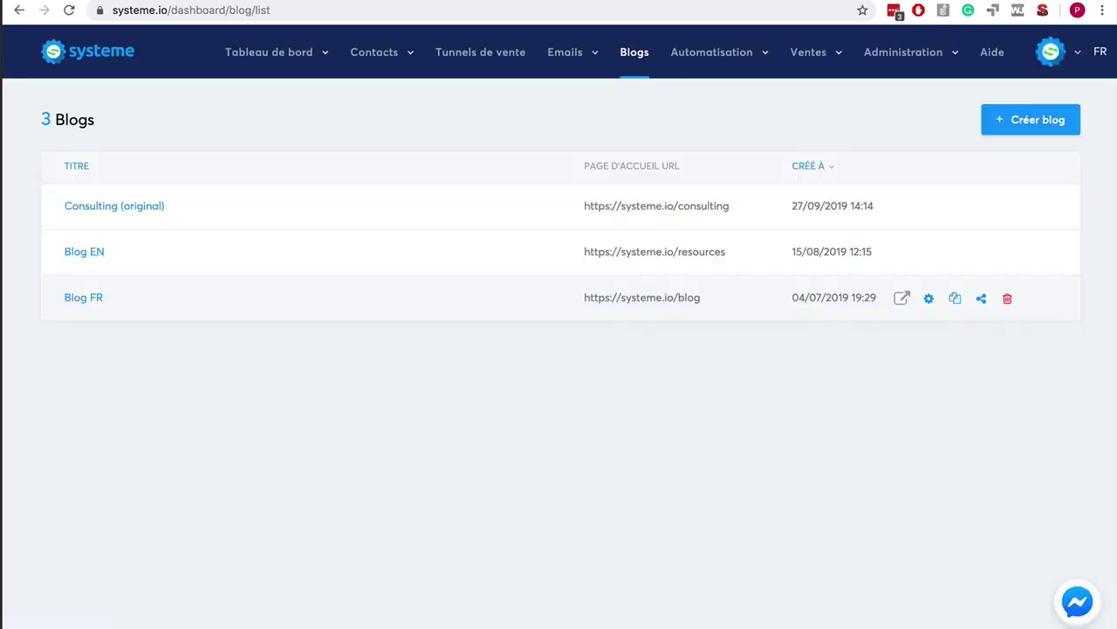
Start a new blog and name it "test"
click(1018, 121)
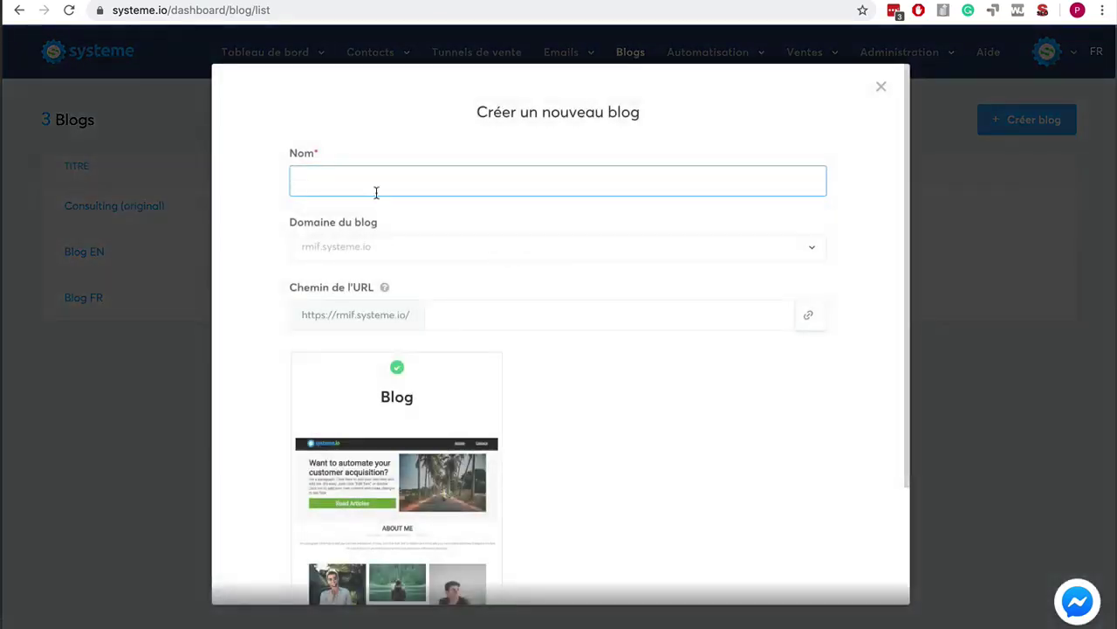
click(369, 184)
text(te)
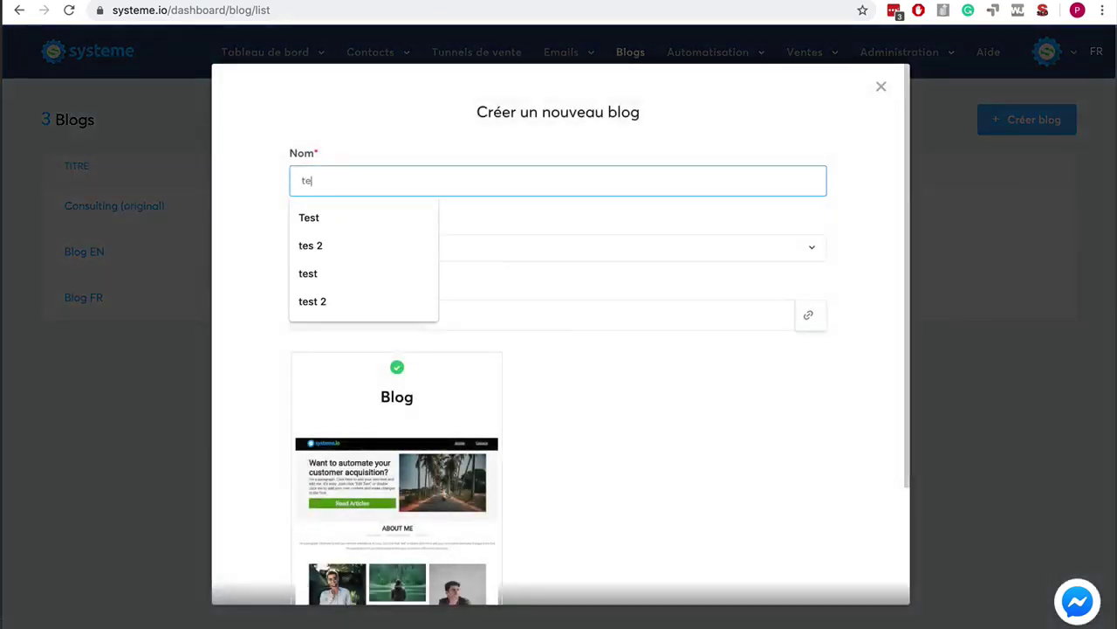
text(st)
key(Tab)
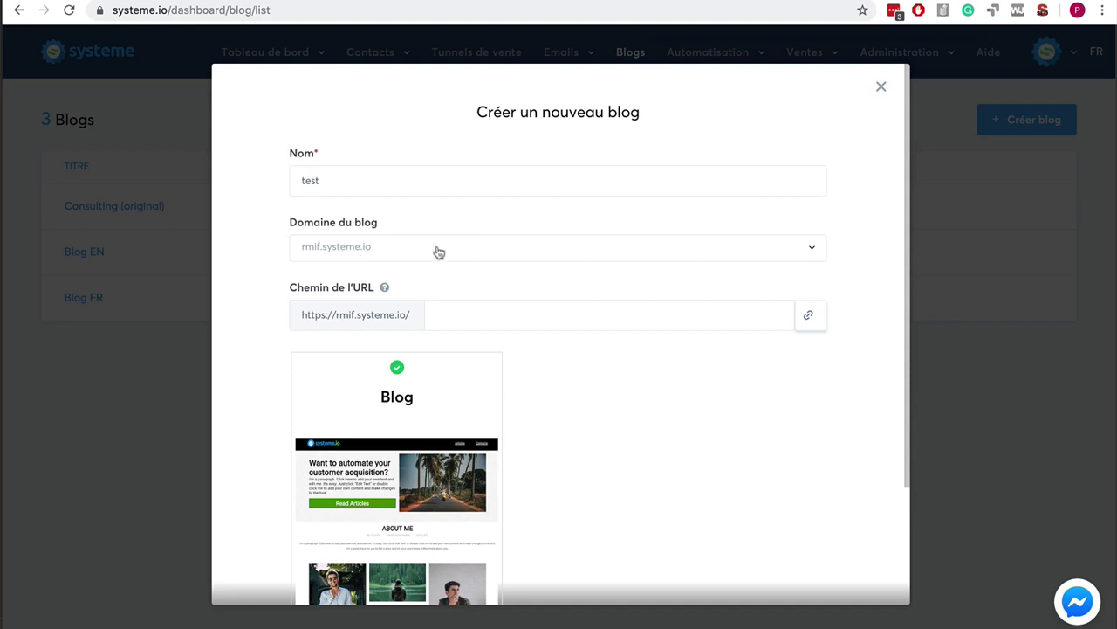
Enter "test" as the new blog's URL path and try to create the blog with the Blog template
click(496, 316)
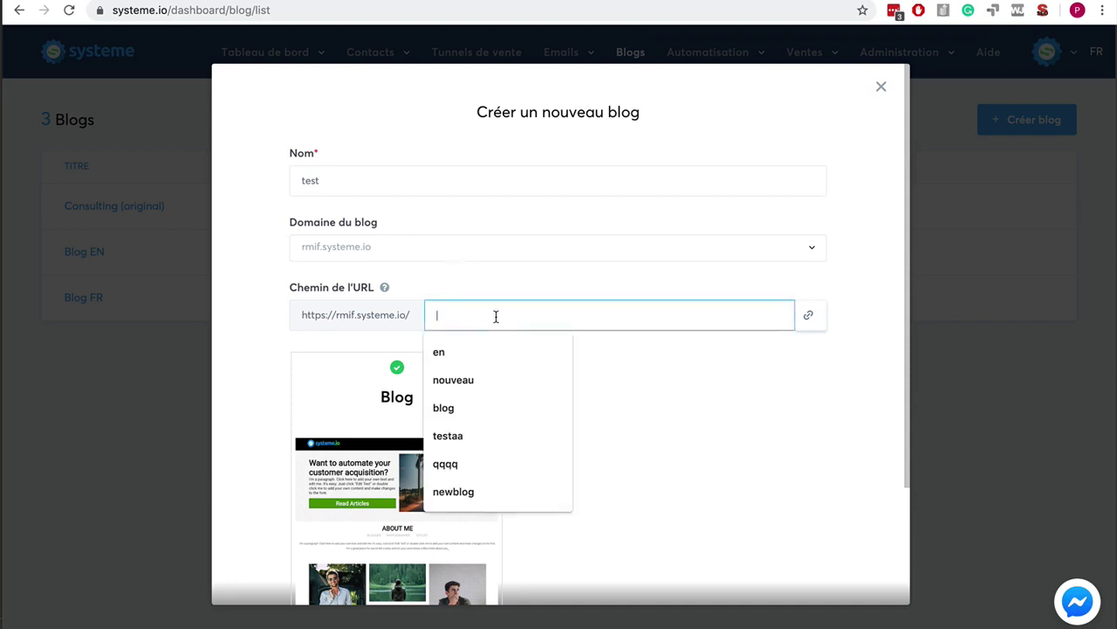
text(test)
click(668, 384)
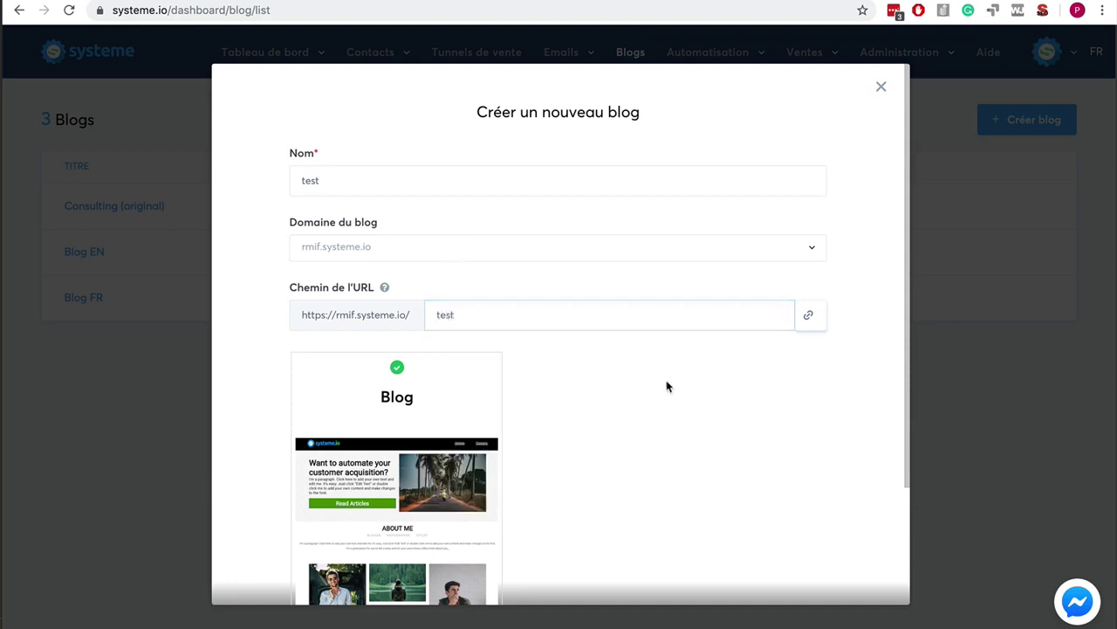
scroll(668, 384, down, 3)
click(562, 549)
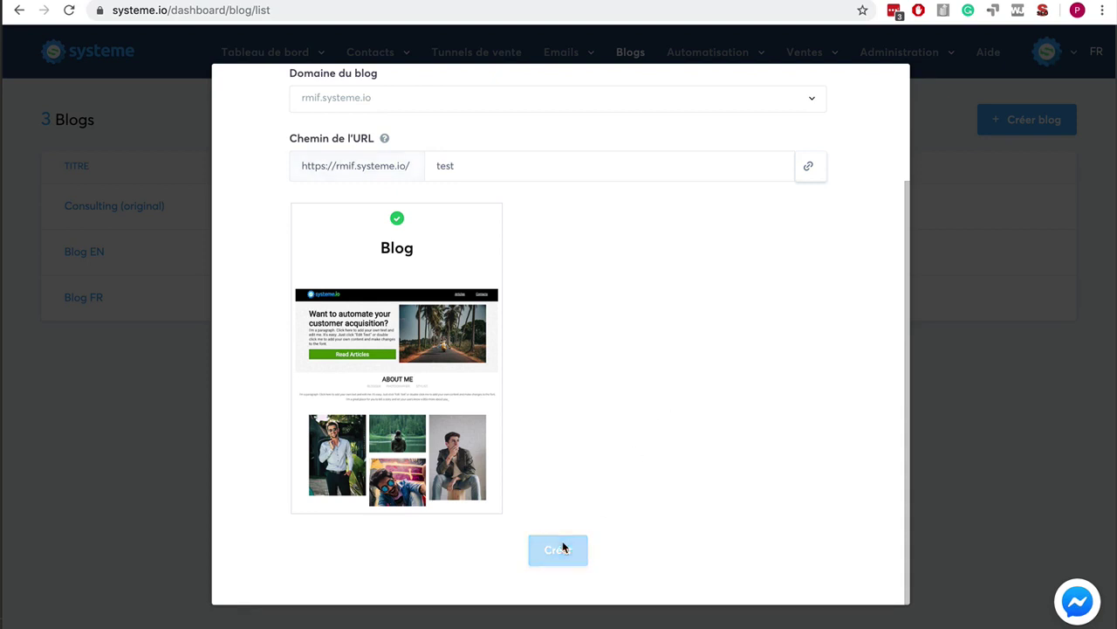
Change the blog's URL path to "testeee" and create the blog
click(469, 166)
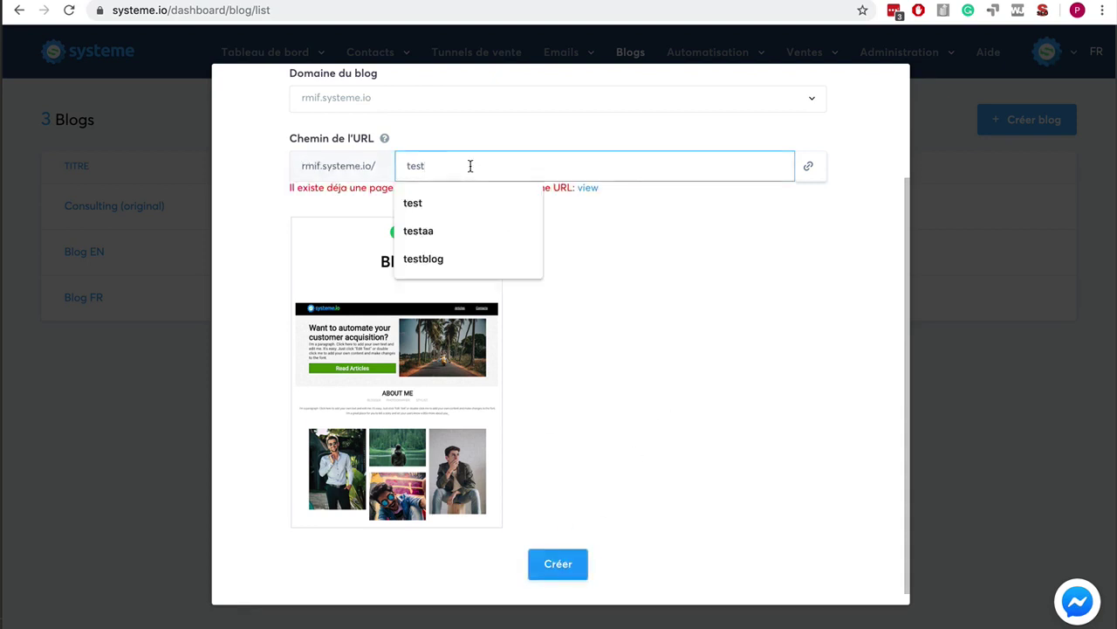
text(eee)
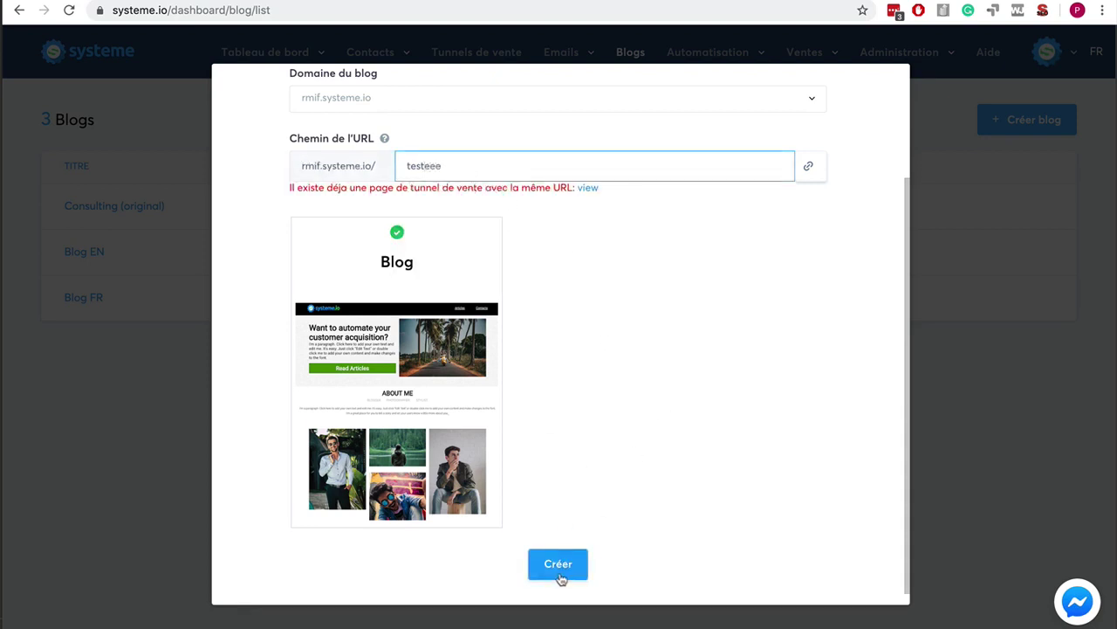
click(559, 574)
click(559, 575)
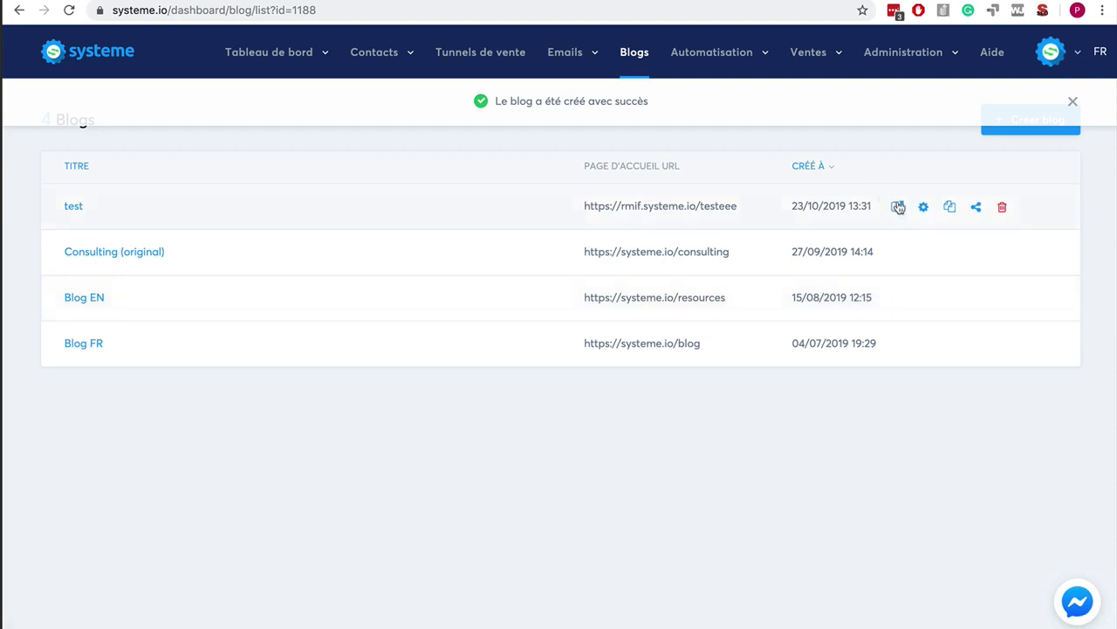
Open the published test blog and examine its template home page from the header down to the footer
click(900, 207)
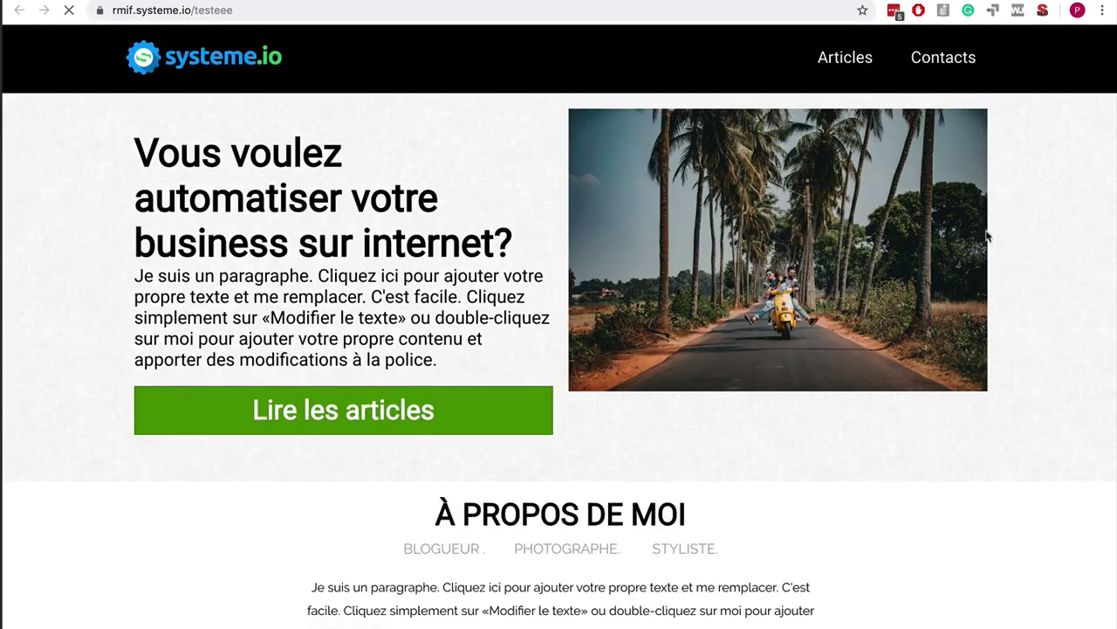
scroll(988, 293, down, 3)
scroll(989, 293, down, 10)
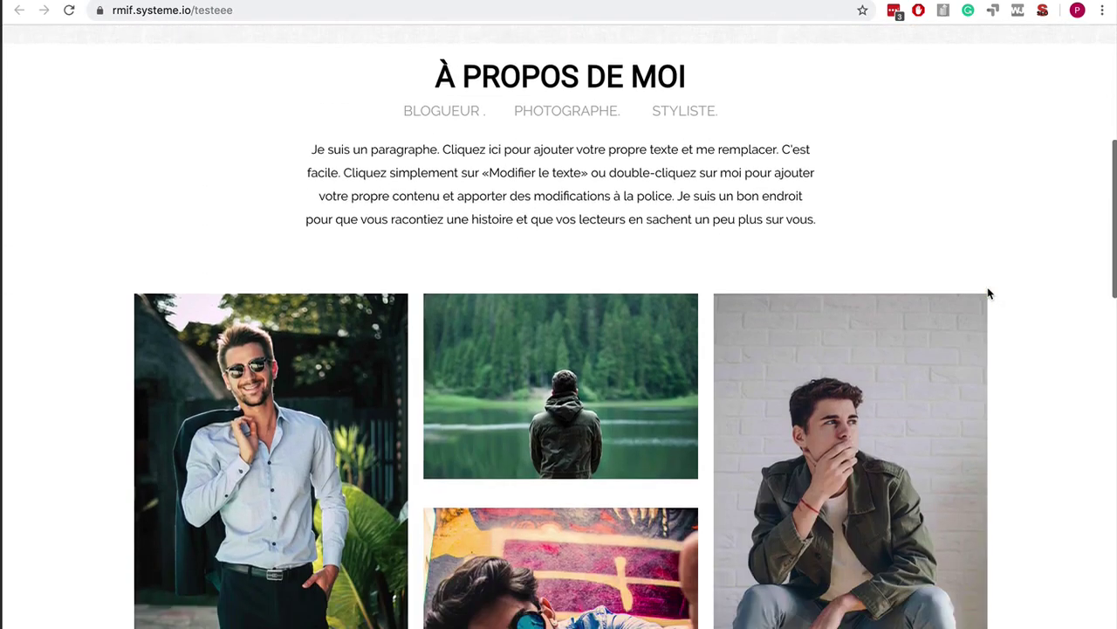
scroll(989, 293, down, 9)
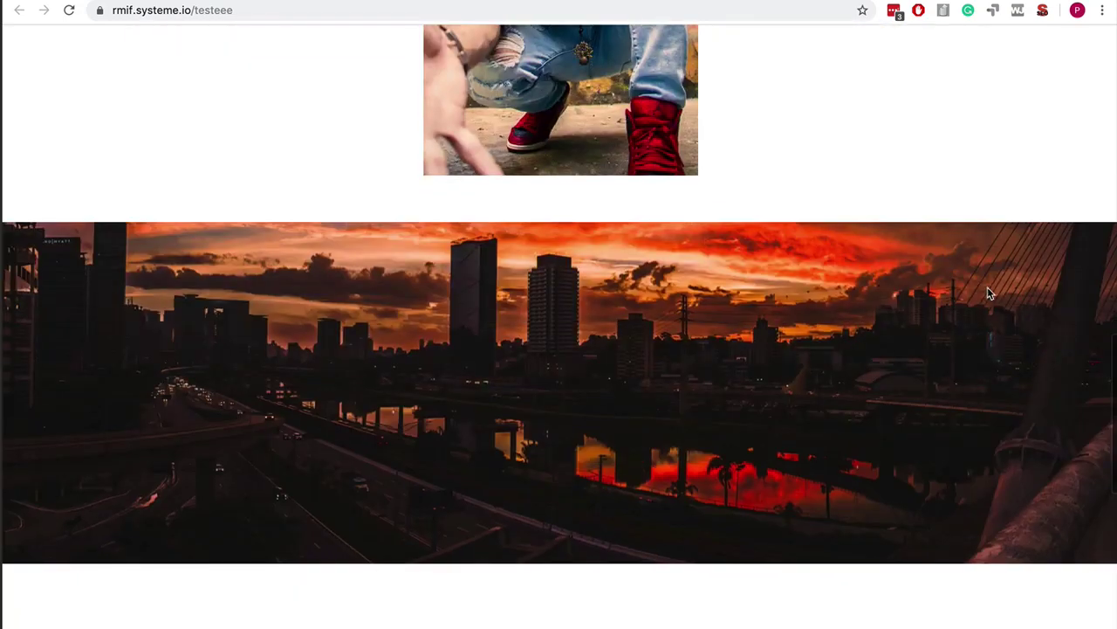
scroll(989, 293, up, 5)
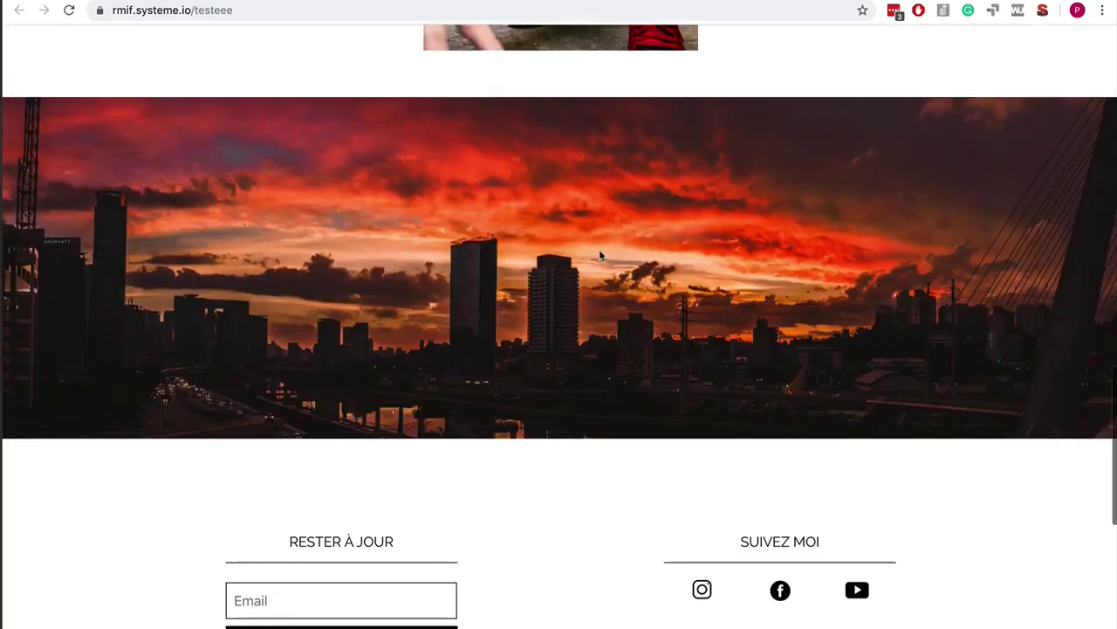
scroll(650, 316, up, 5)
scroll(649, 316, down, 13)
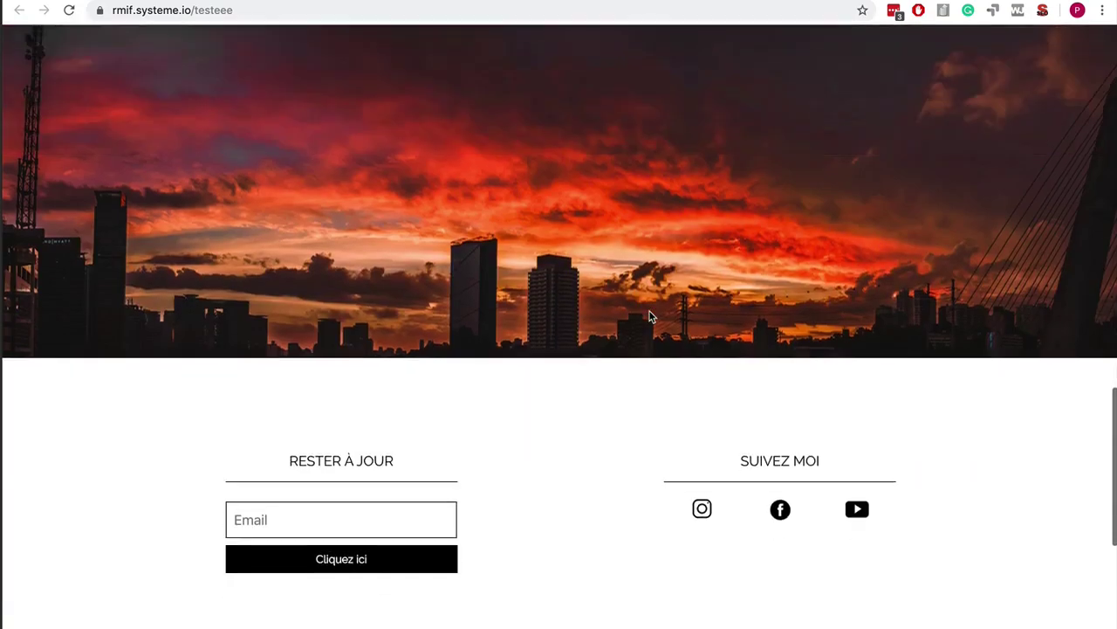
scroll(649, 316, down, 2)
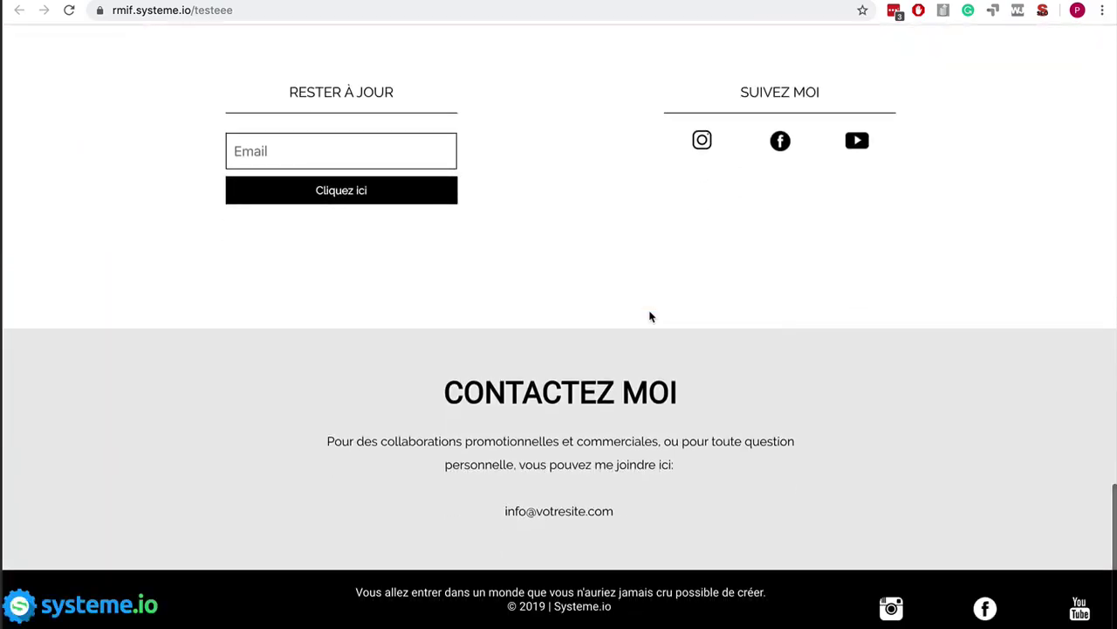
scroll(649, 316, up, 20)
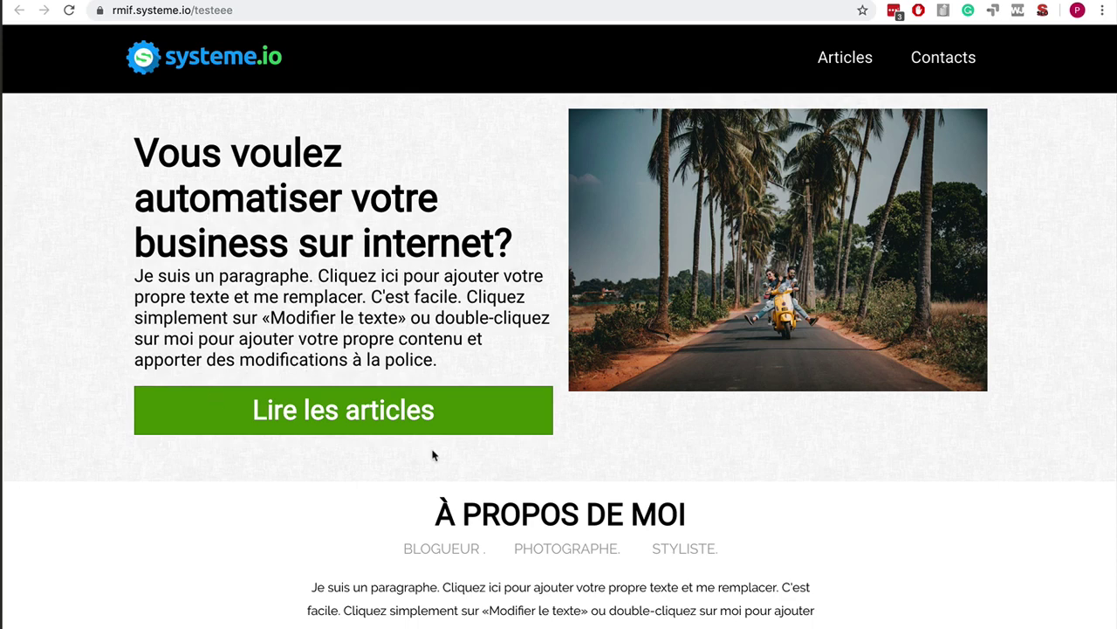
Check the test blog's Articles link and its opening sections, and return to the blog list
click(851, 61)
key(ctrl+shift+Tab)
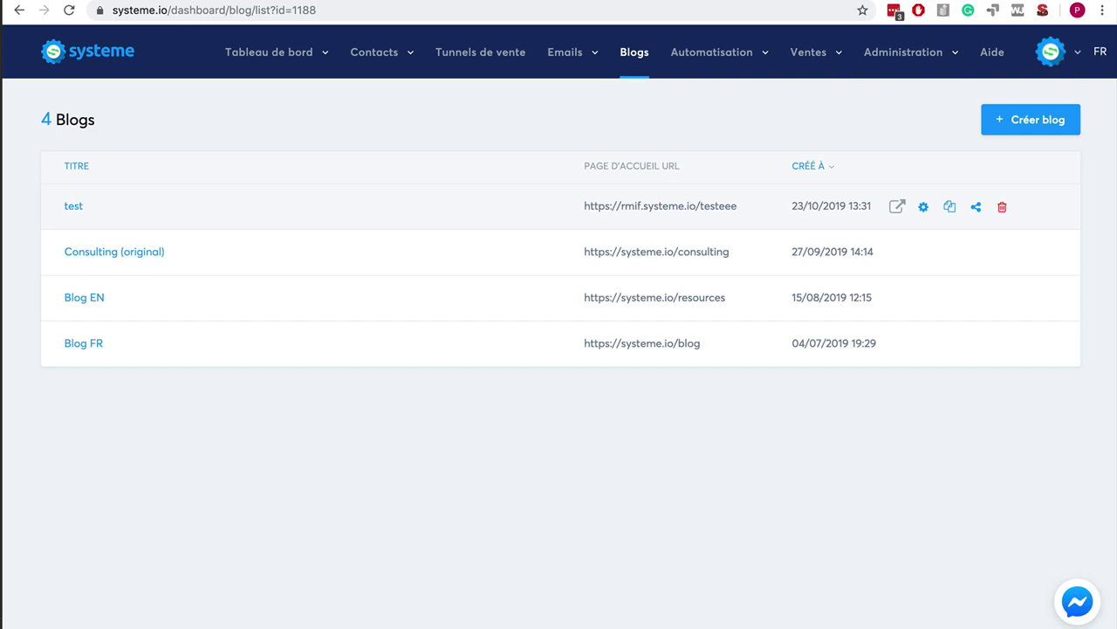
key(ctrl+Tab)
scroll(321, 191, down, 1)
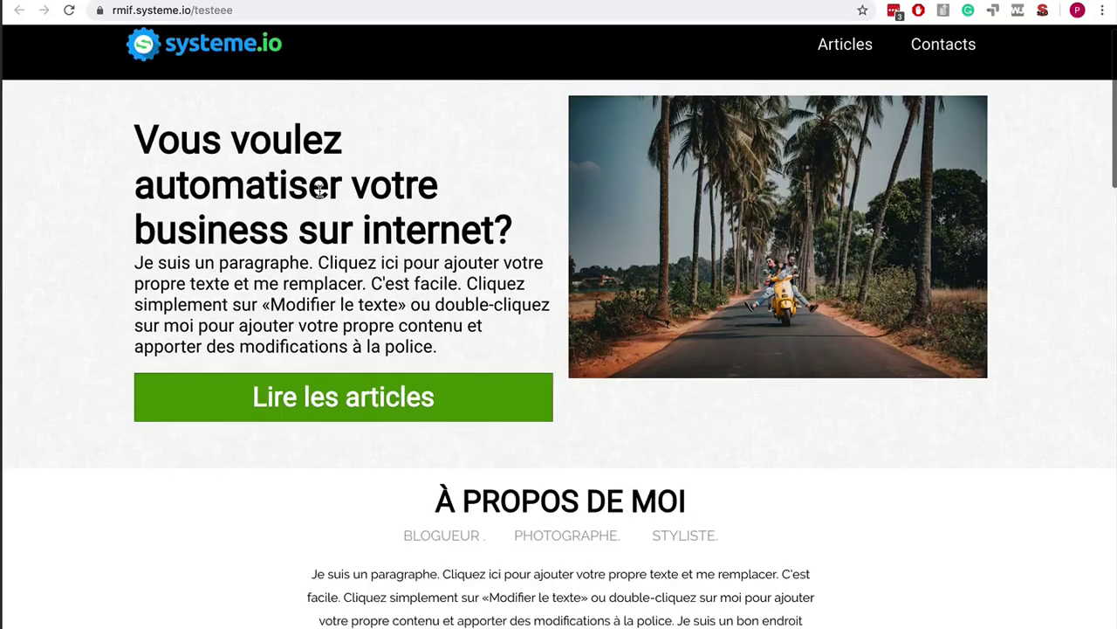
scroll(321, 190, down, 4)
key(ctrl+shift+Tab)
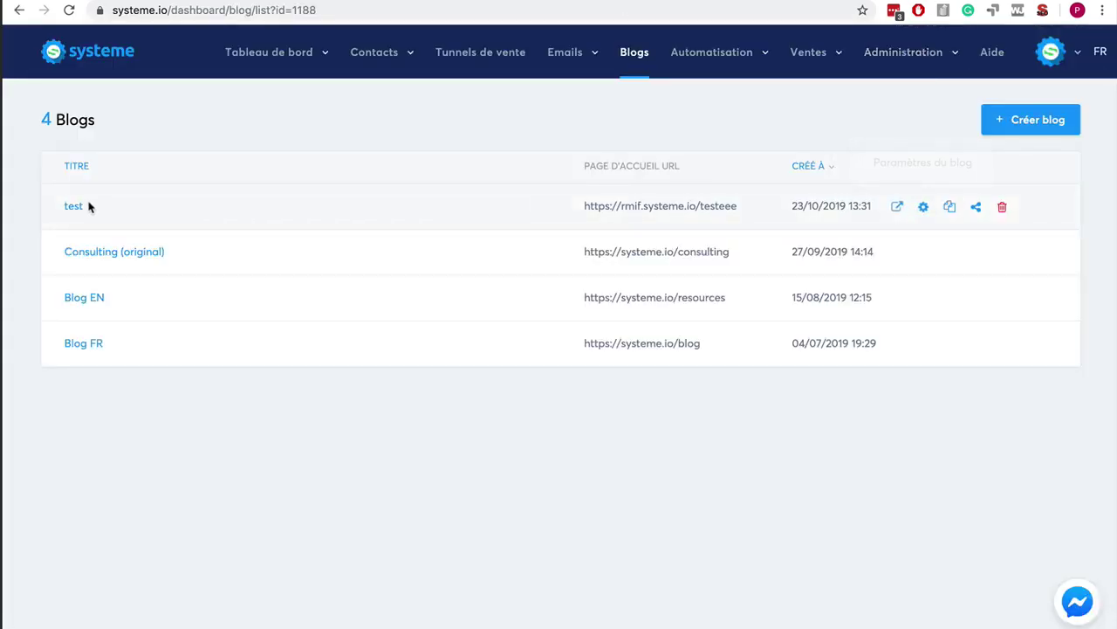
Open the test blog's article list and create an article titled "Premier article"
click(75, 208)
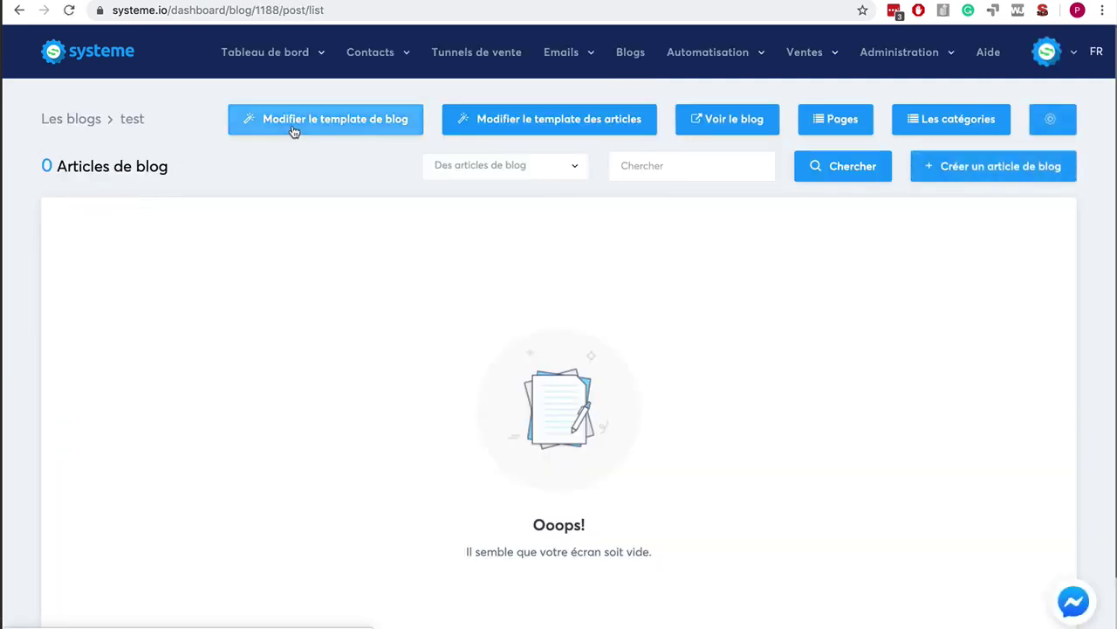
click(1018, 174)
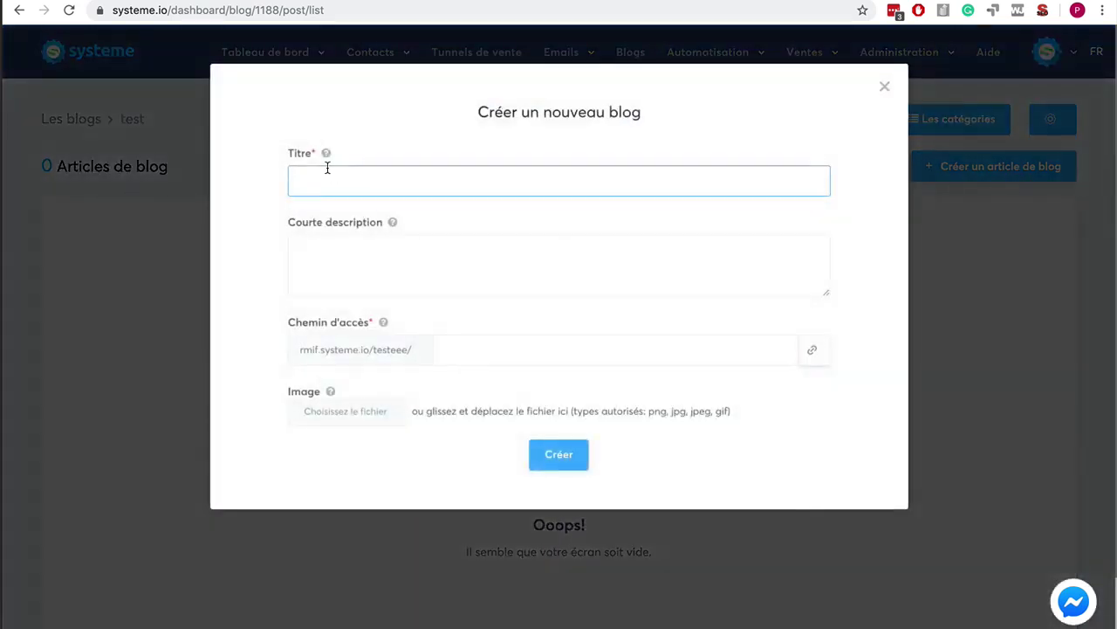
click(340, 180)
text(Prem)
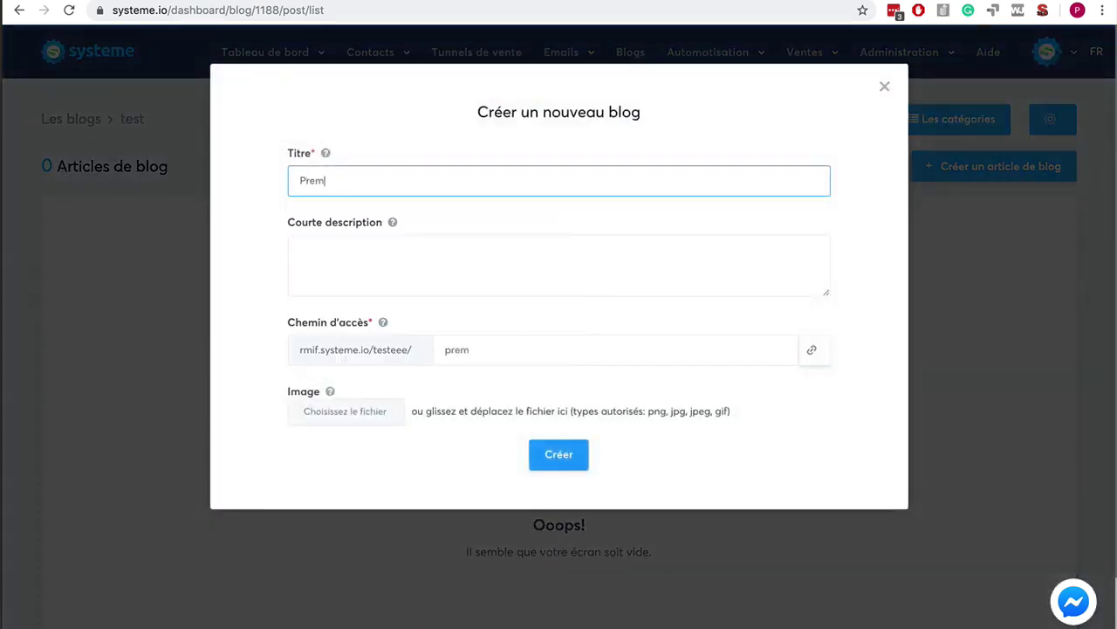
text(ier article)
click(550, 459)
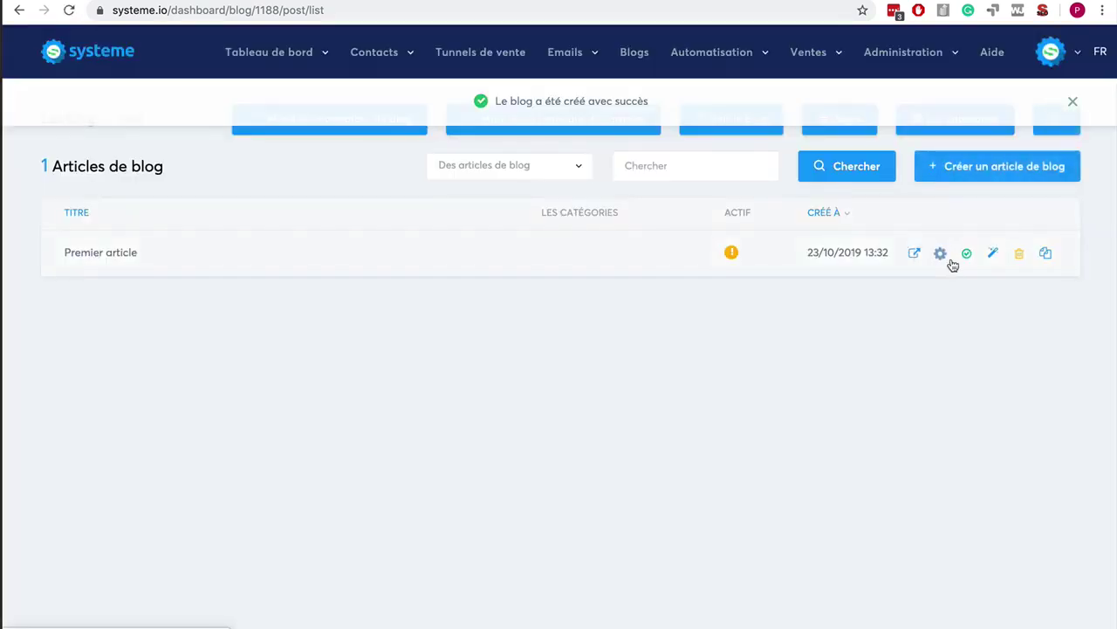
Activate the article "Premier article" and look over its published page
click(966, 254)
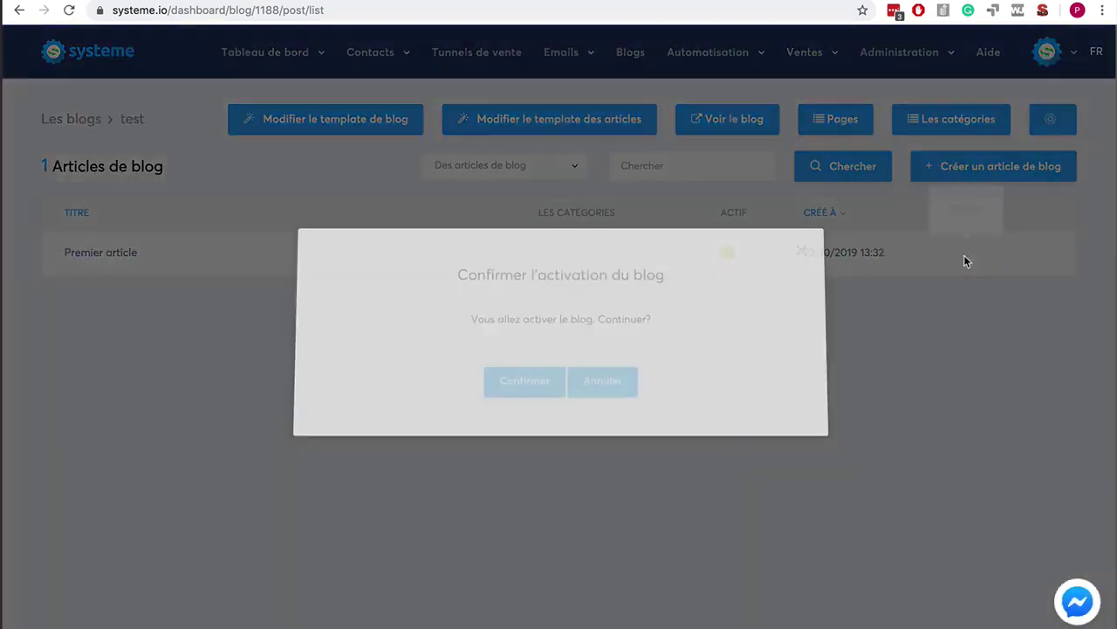
click(501, 386)
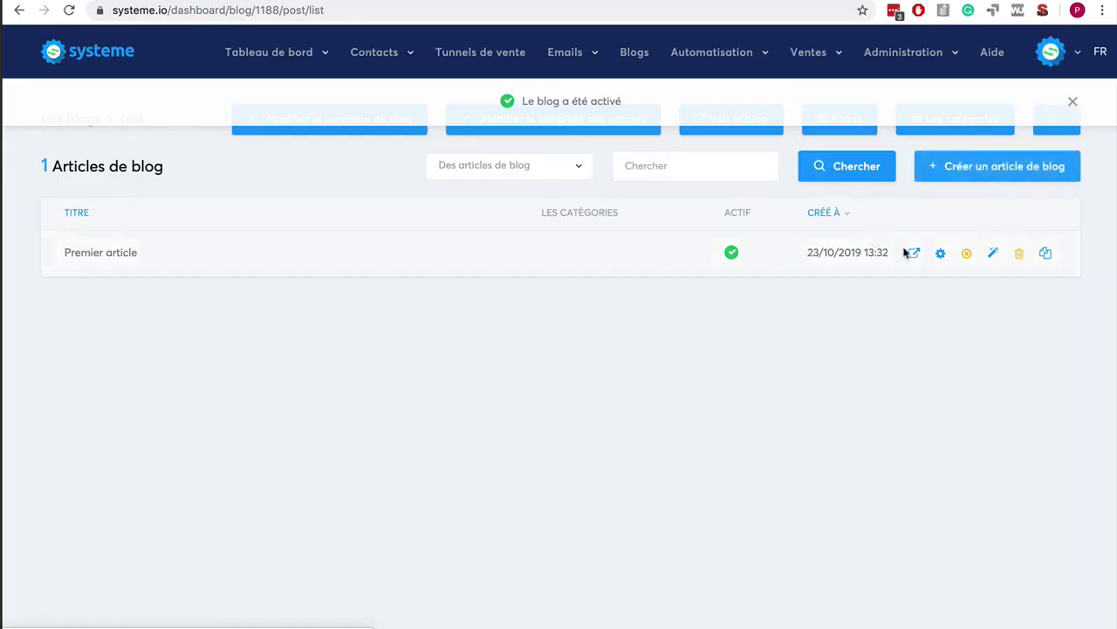
click(913, 253)
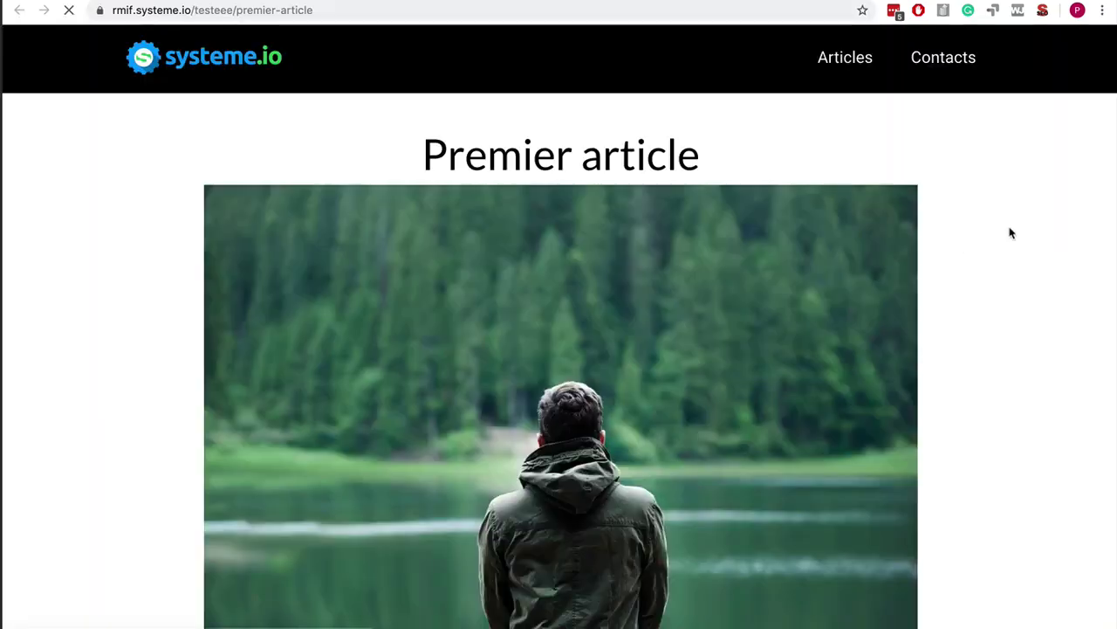
scroll(1007, 247, down, 9)
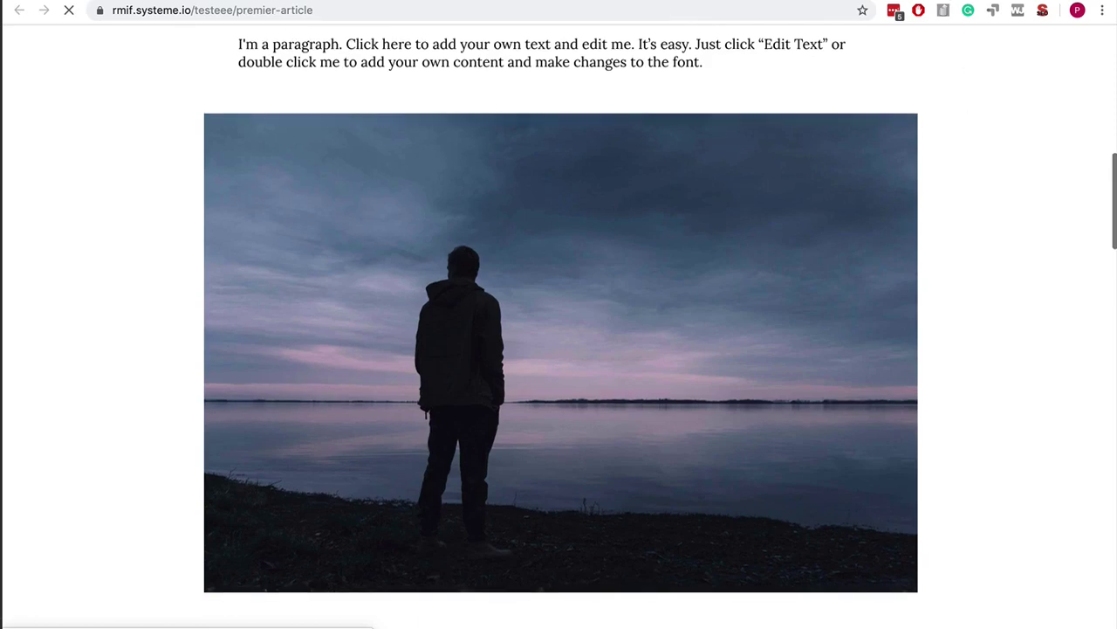
key(super+w)
Open "Premier article" in the page editor
click(991, 258)
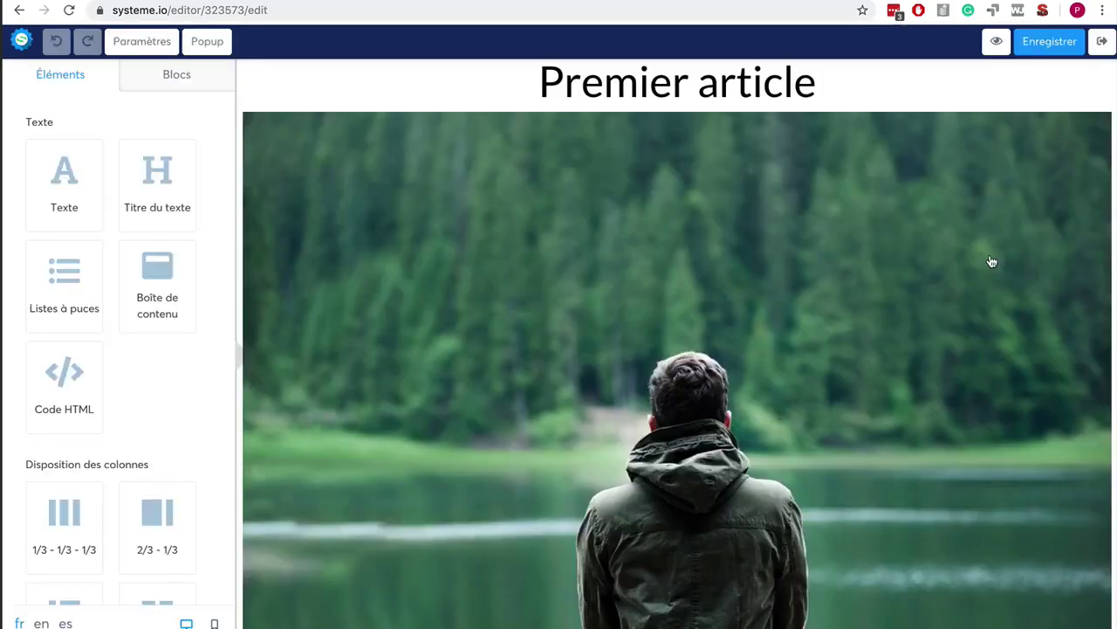
mouse_move(1005, 262)
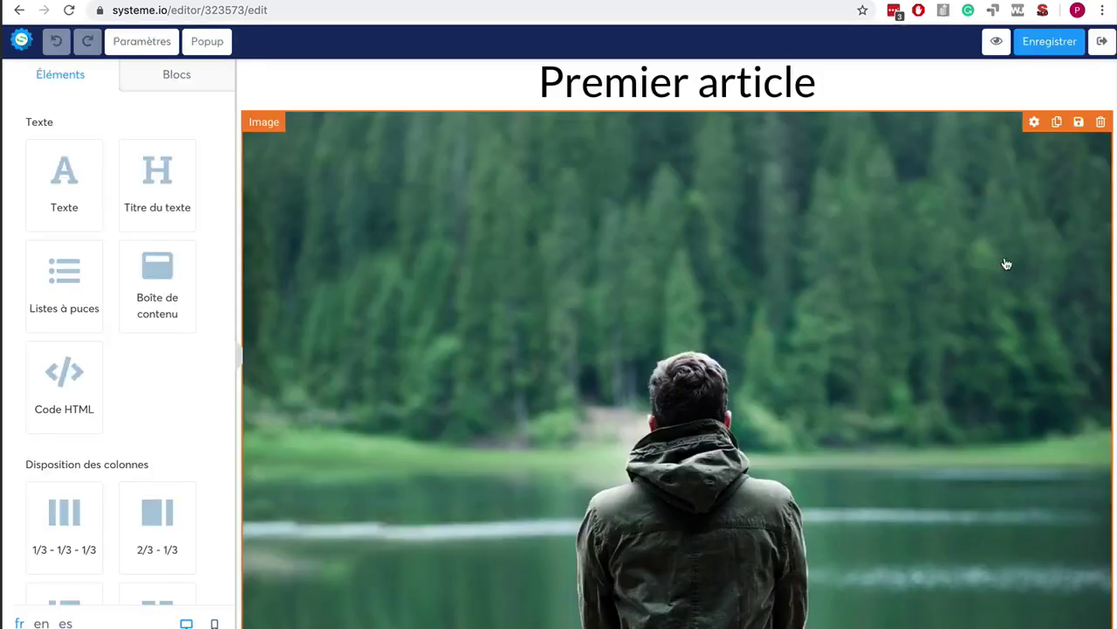
Delete the forest lake image directly beneath the "Premier article" title
scroll(1006, 262, down, 3)
scroll(1005, 262, up, 3)
click(1102, 117)
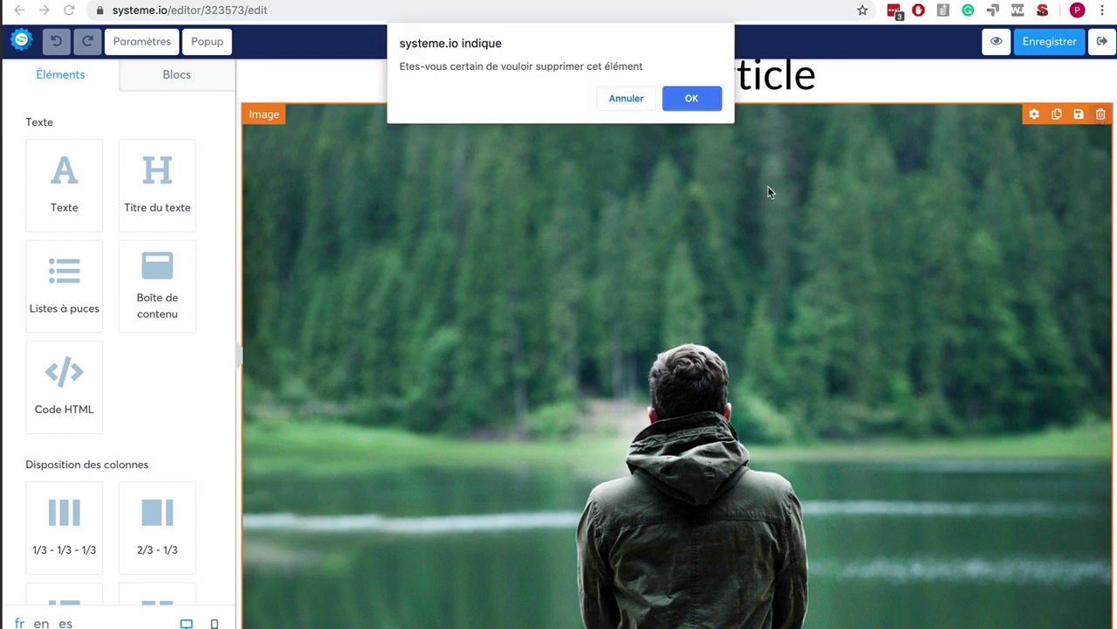
click(692, 99)
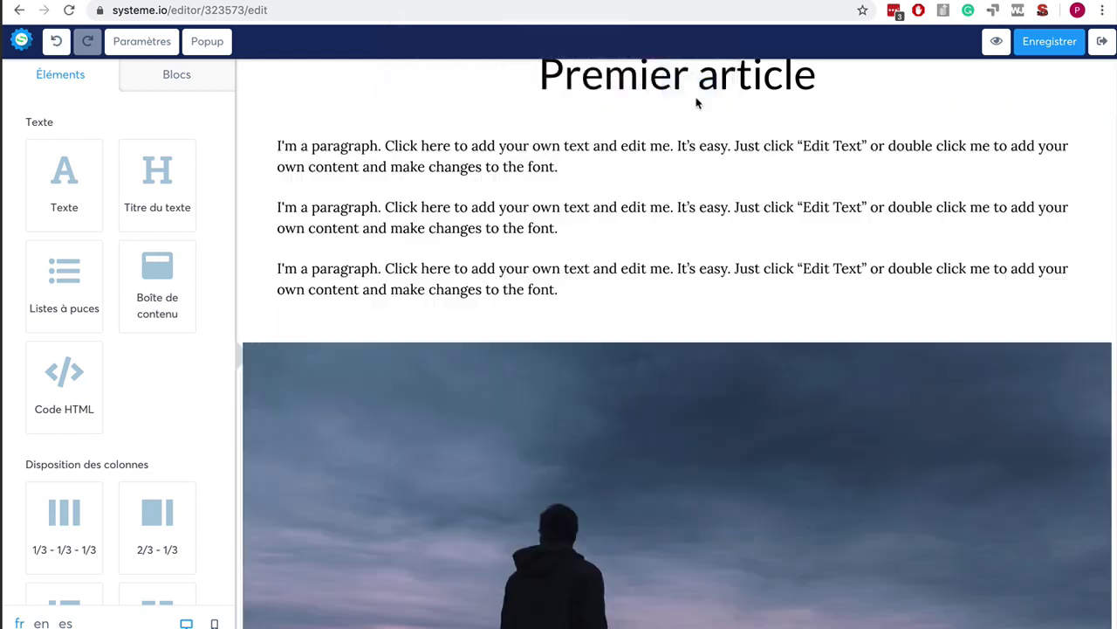
Add a content box (Boîte de contenu) below the paragraph that follows the dusk lakeside image
scroll(827, 237, down, 5)
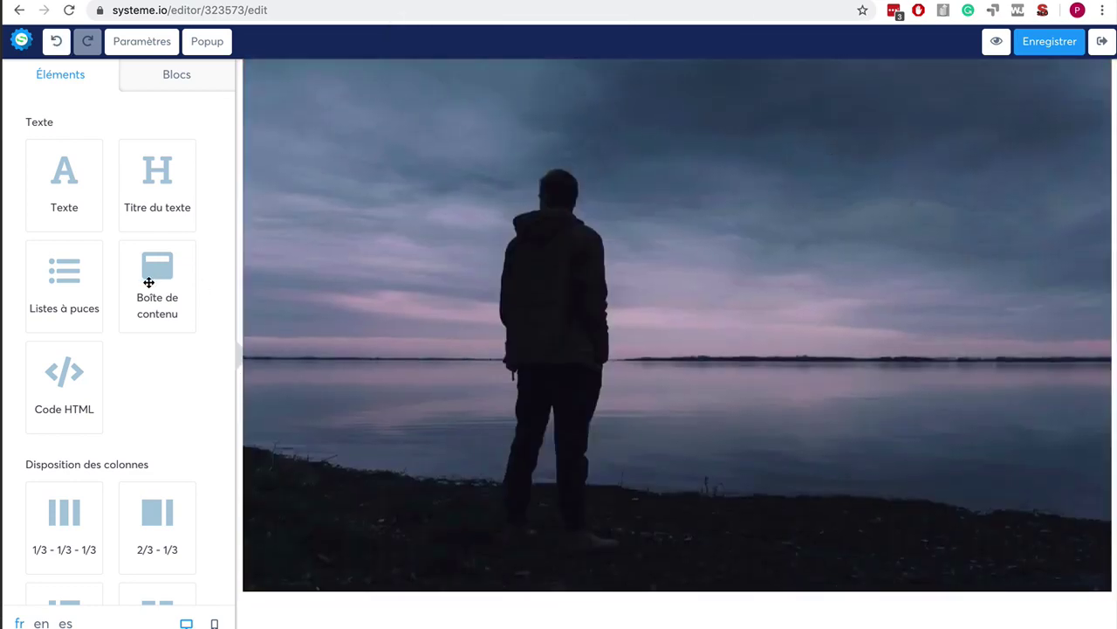
scroll(520, 299, down, 3)
drag(204, 295, 543, 444)
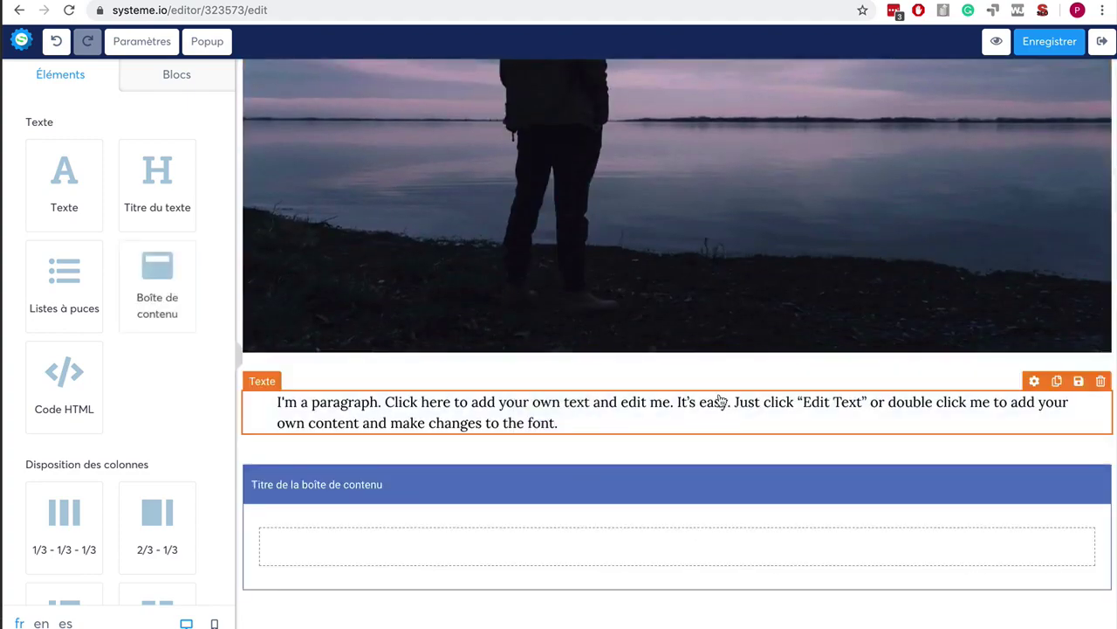
Review the rest of the article, save it and exit to the article list
scroll(716, 332, down, 8)
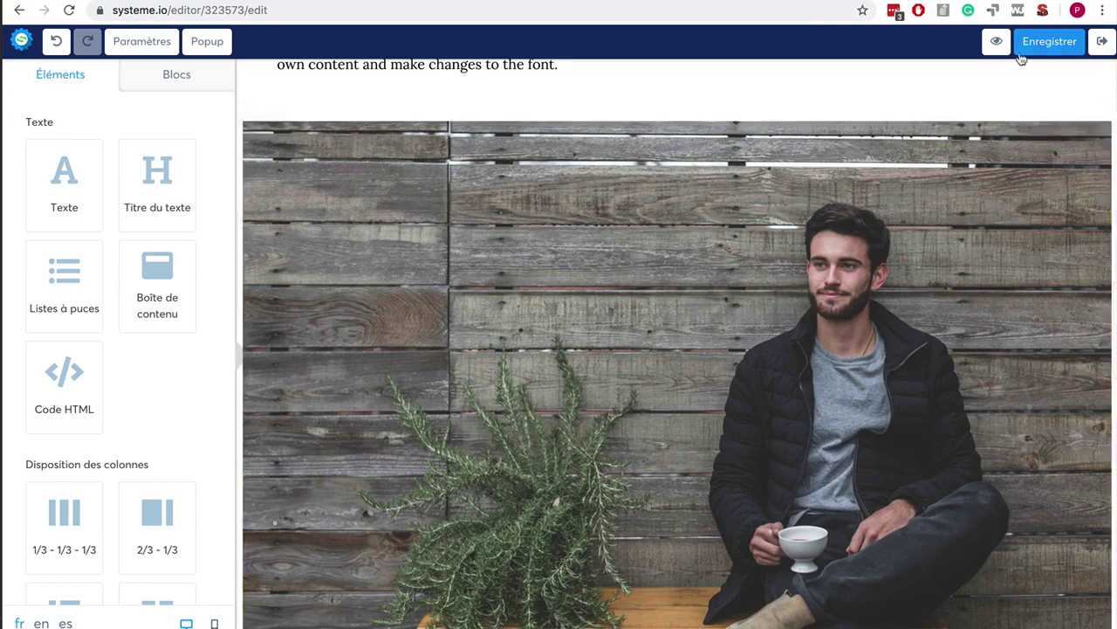
click(1047, 42)
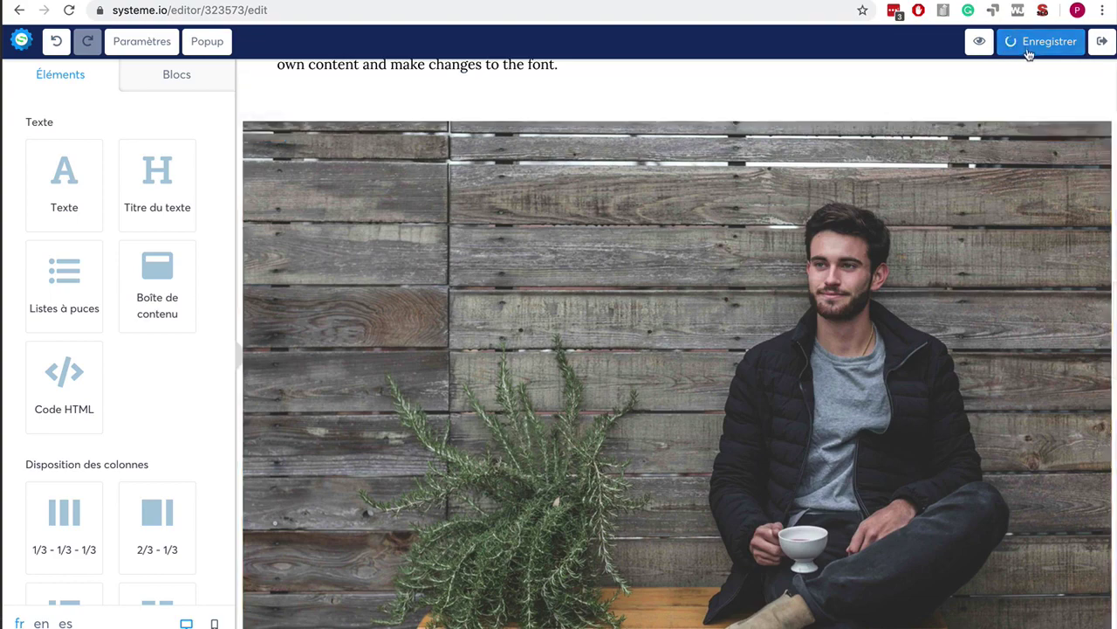
click(1102, 47)
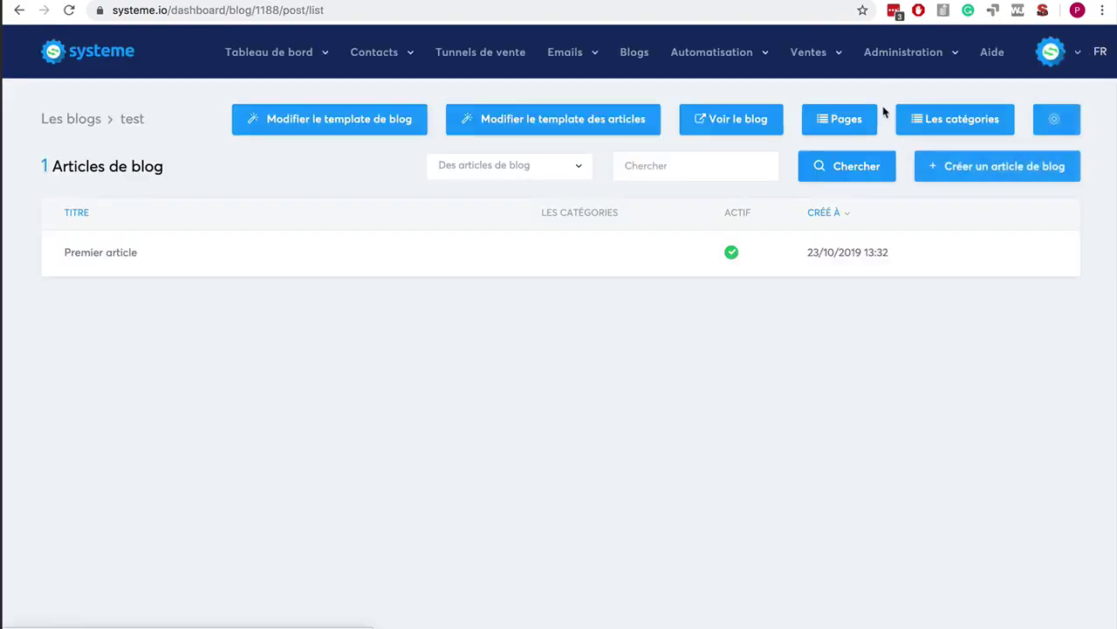
Open the test blog's information pages and check the template change option of "Page d'accueil" without applying it
click(841, 122)
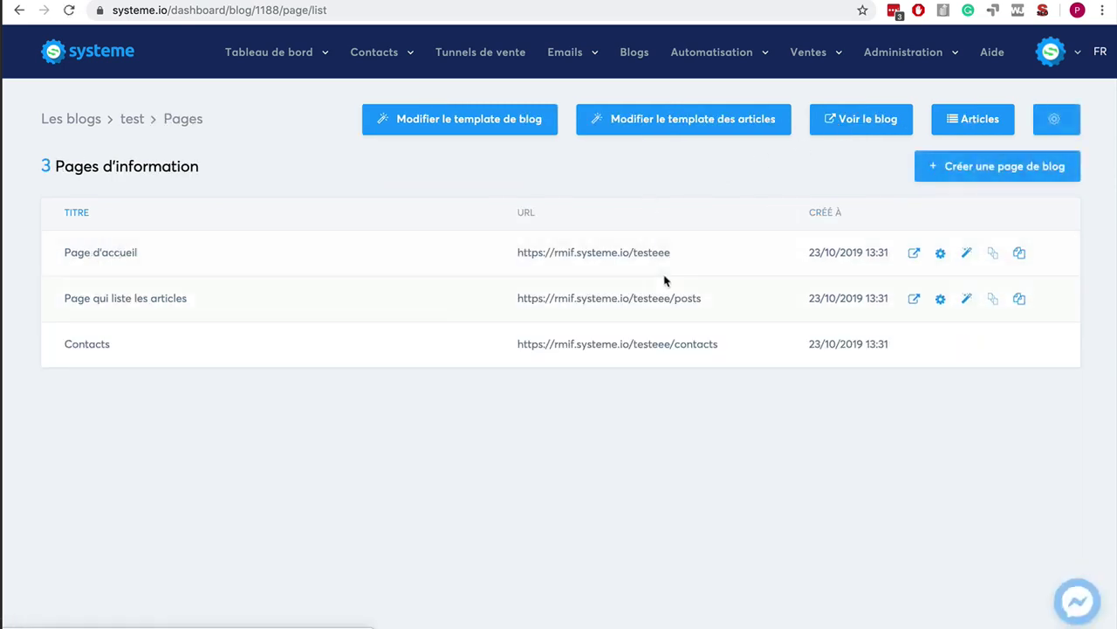
mouse_move(941, 262)
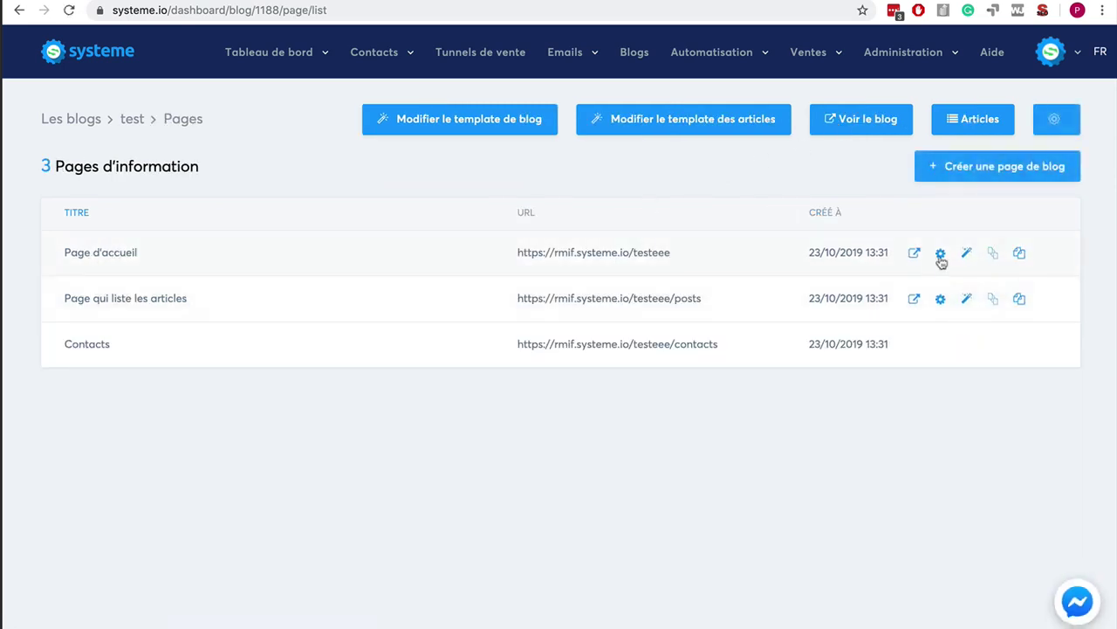
click(994, 255)
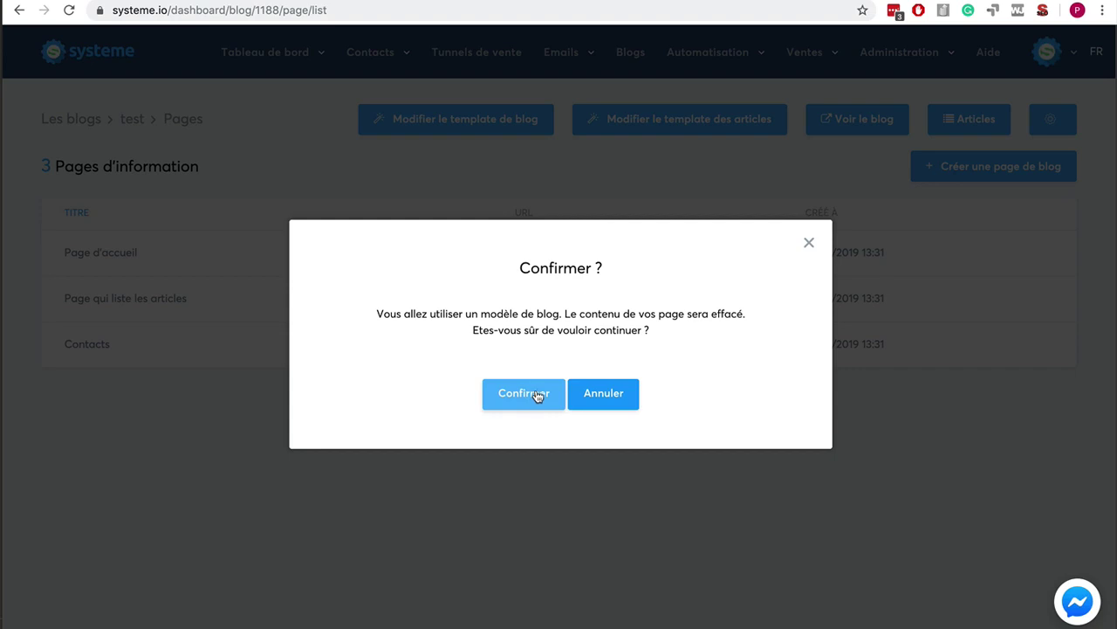
click(810, 245)
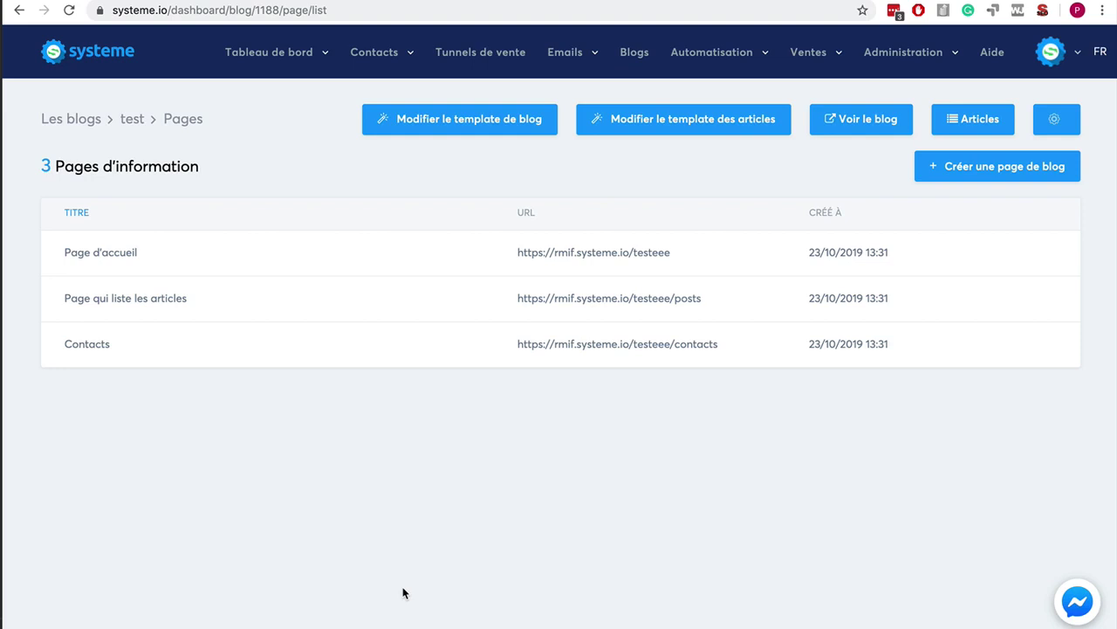
View the published version of "Page qui liste les articles" and close it
mouse_move(811, 295)
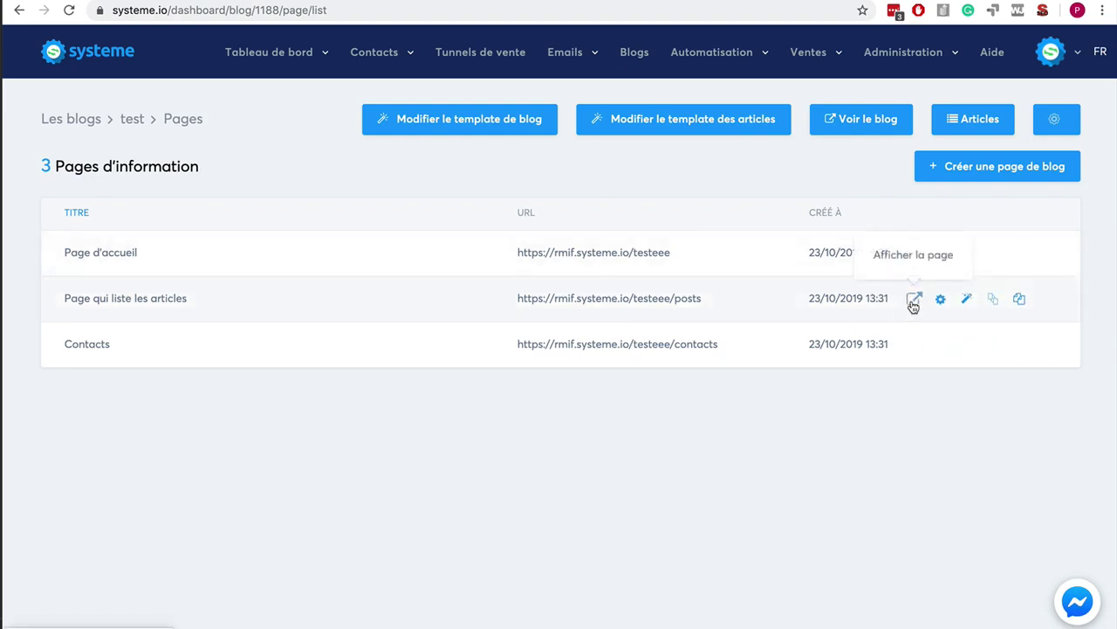
click(914, 301)
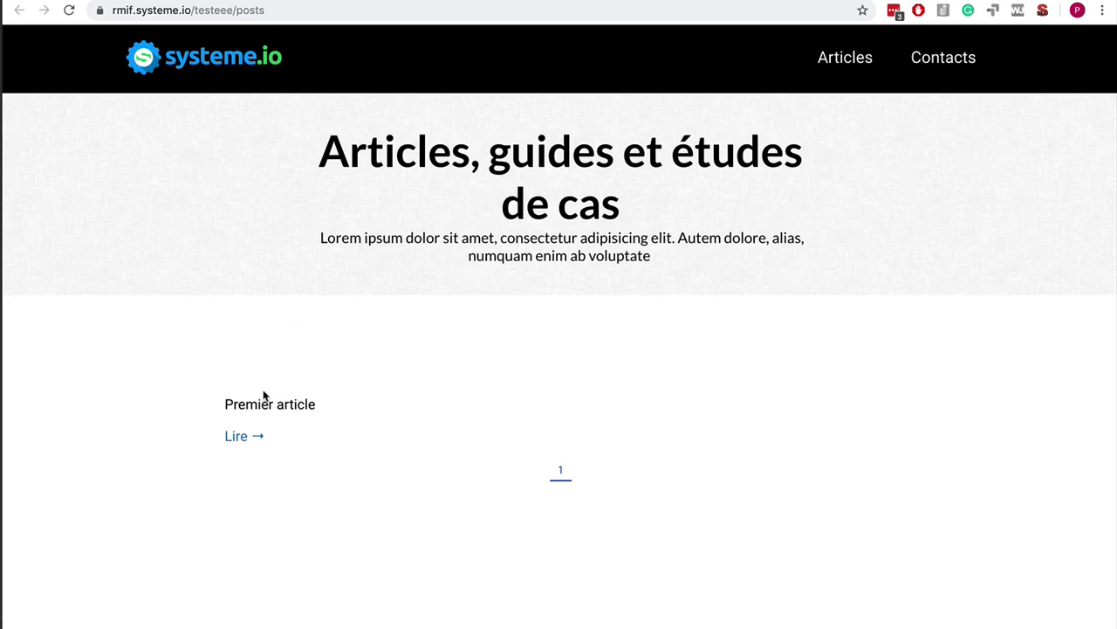
key(super+w)
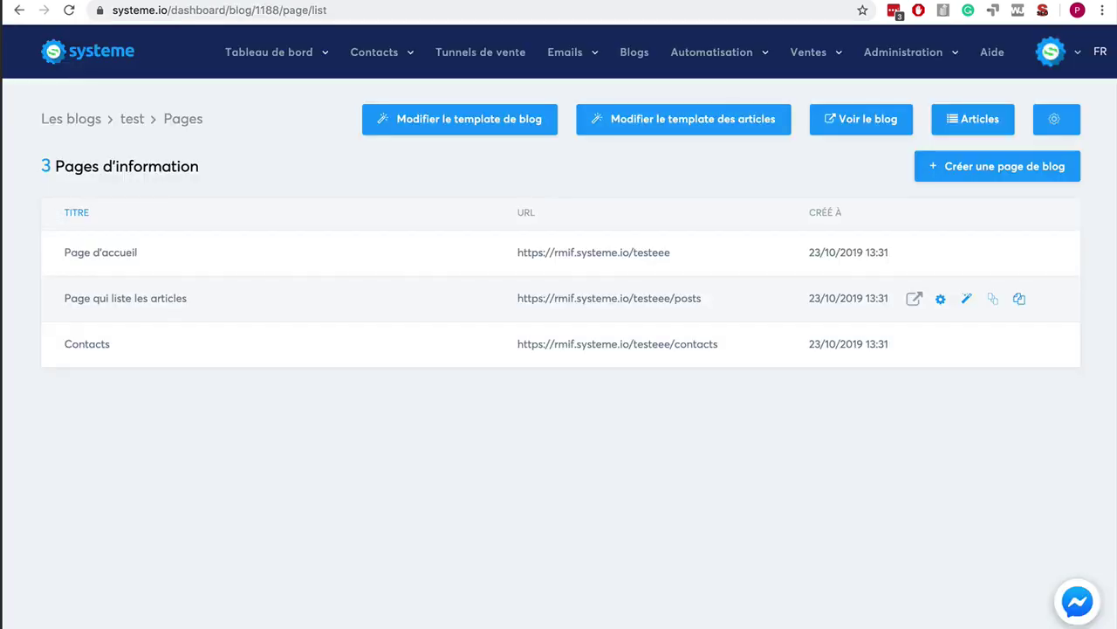
Look over the blog template in the editor and exit to the article list
click(485, 129)
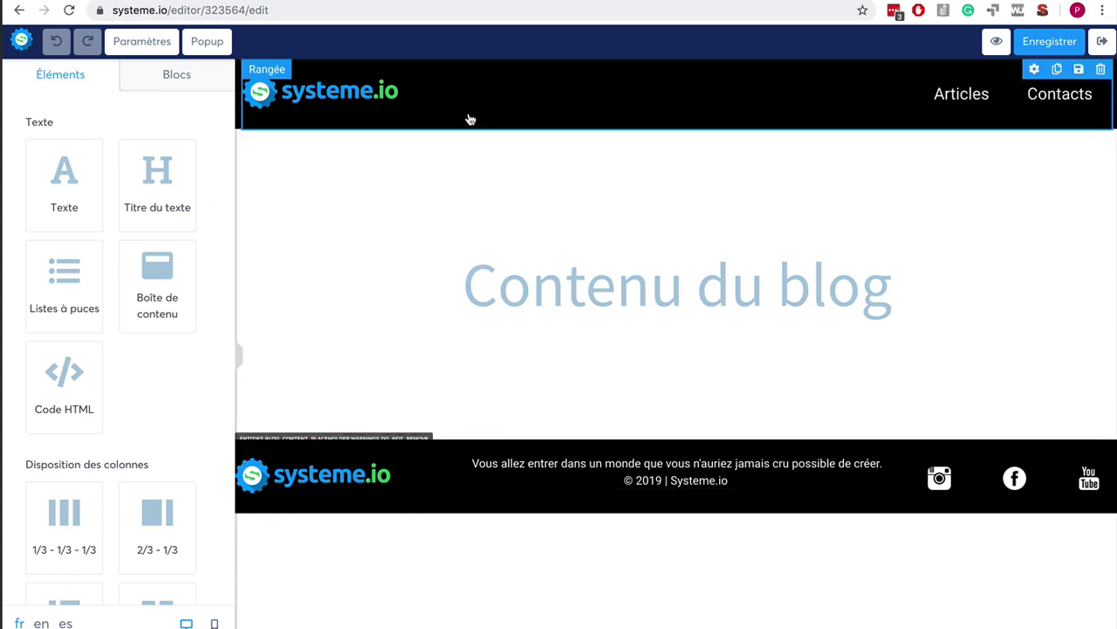
click(1100, 43)
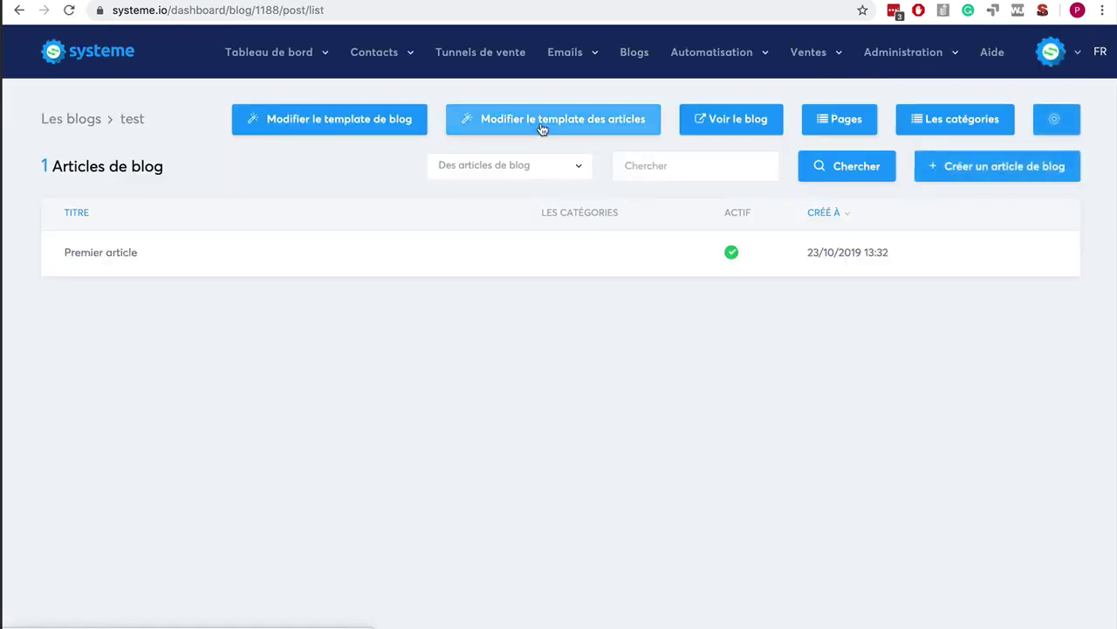
Open the article template in the editor and examine its content placeholder, author block and comments section
click(543, 128)
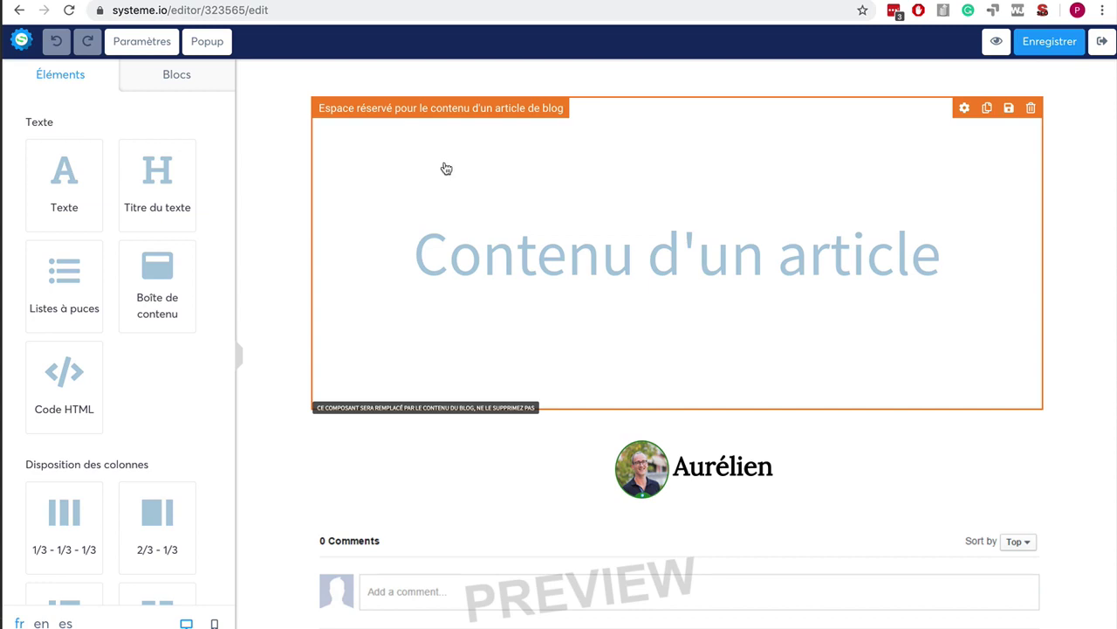
scroll(721, 356, down, 1)
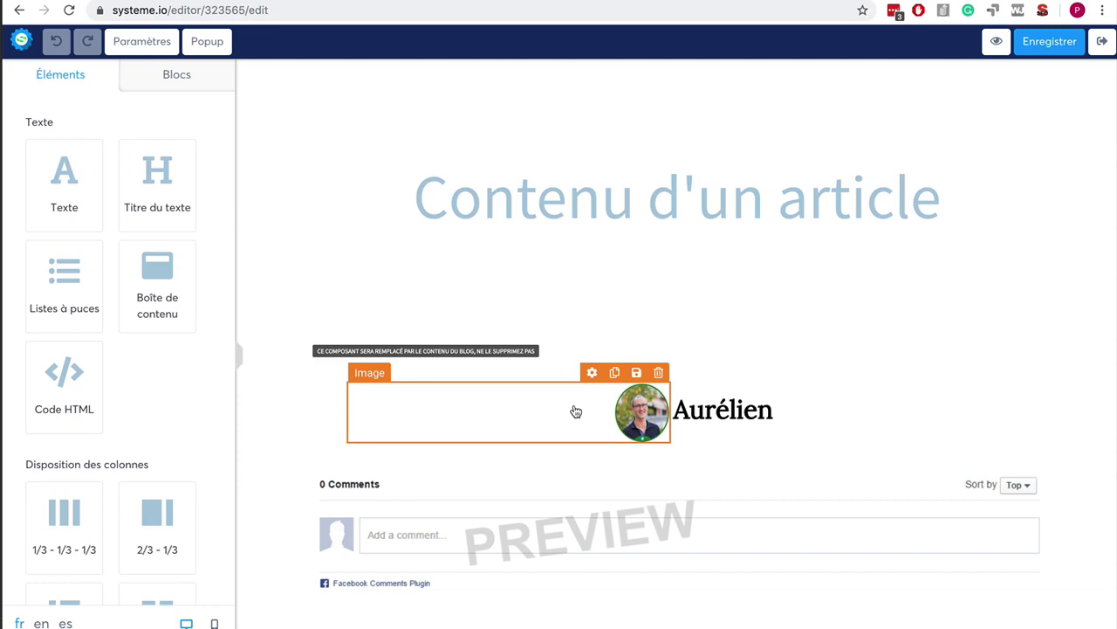
scroll(573, 231, up, 1)
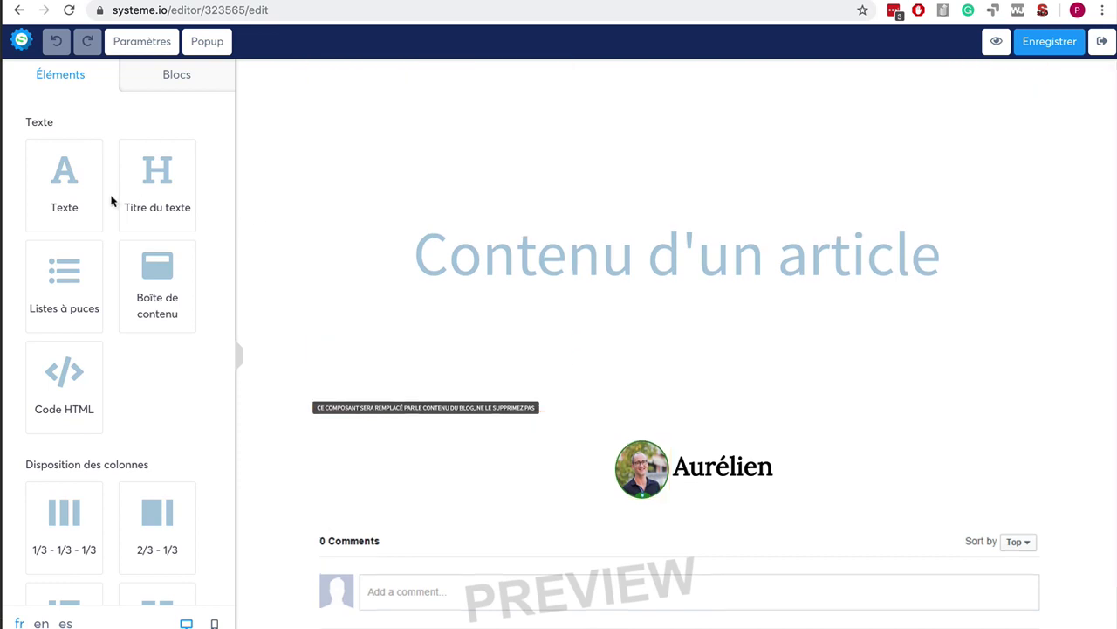
Add a 2/3 - 1/3 column layout above the article content placeholder and move the placeholder into its wide column
scroll(125, 210, down, 3)
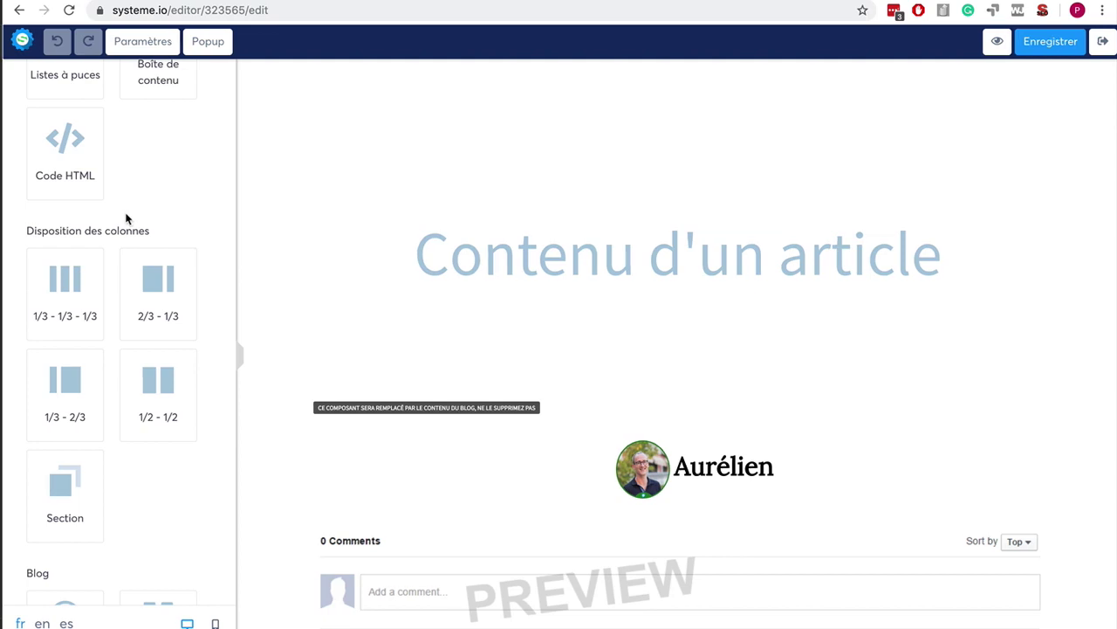
scroll(145, 305, down, 1)
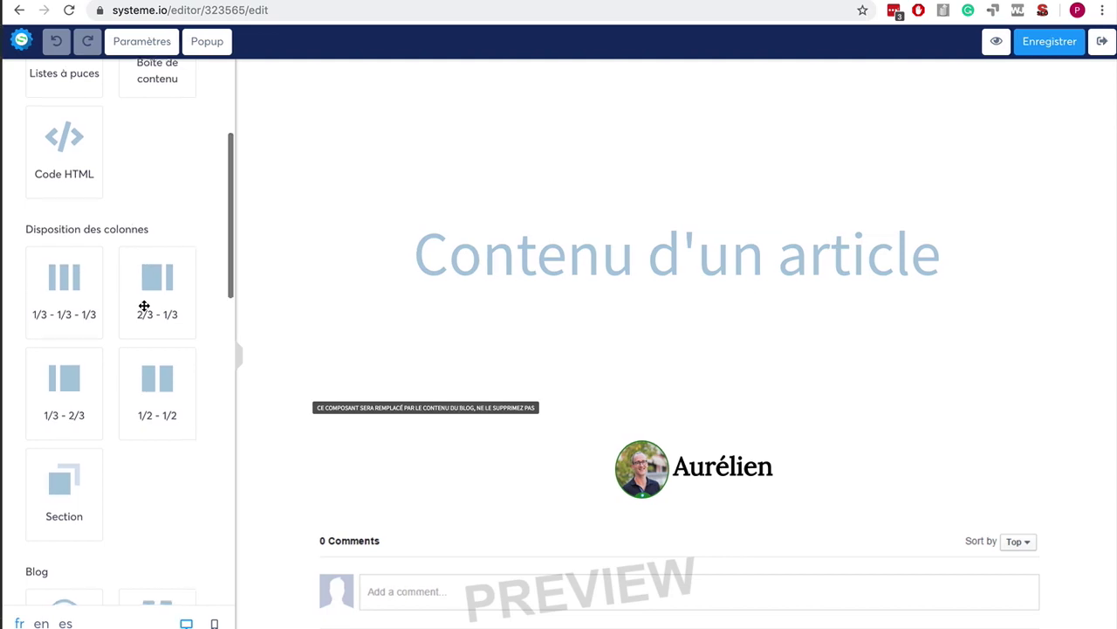
drag(144, 306, 606, 402)
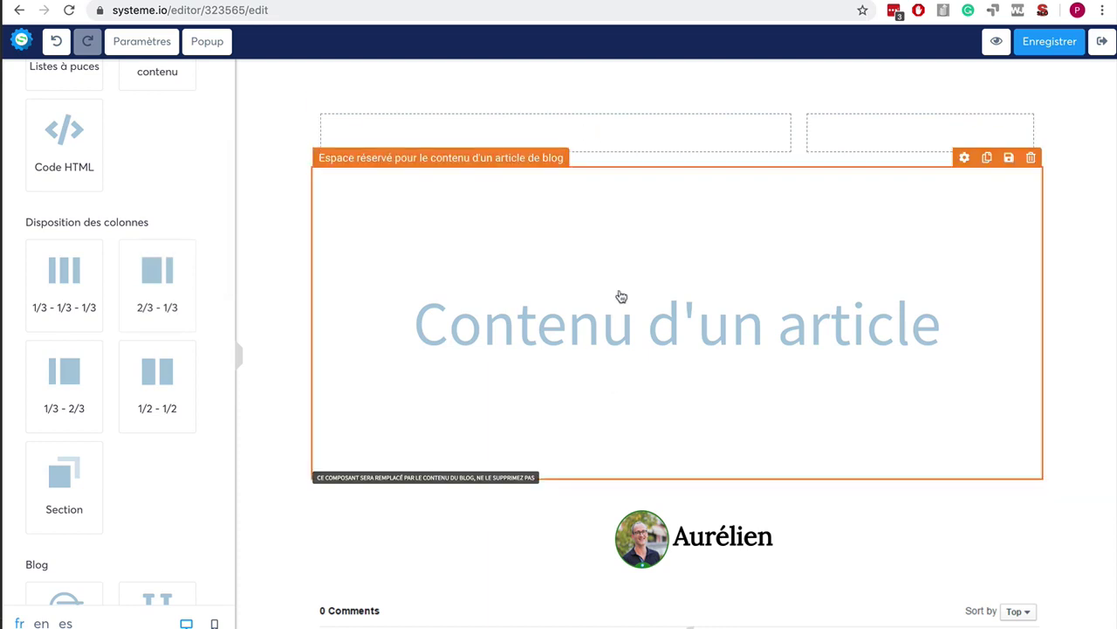
drag(596, 172, 577, 143)
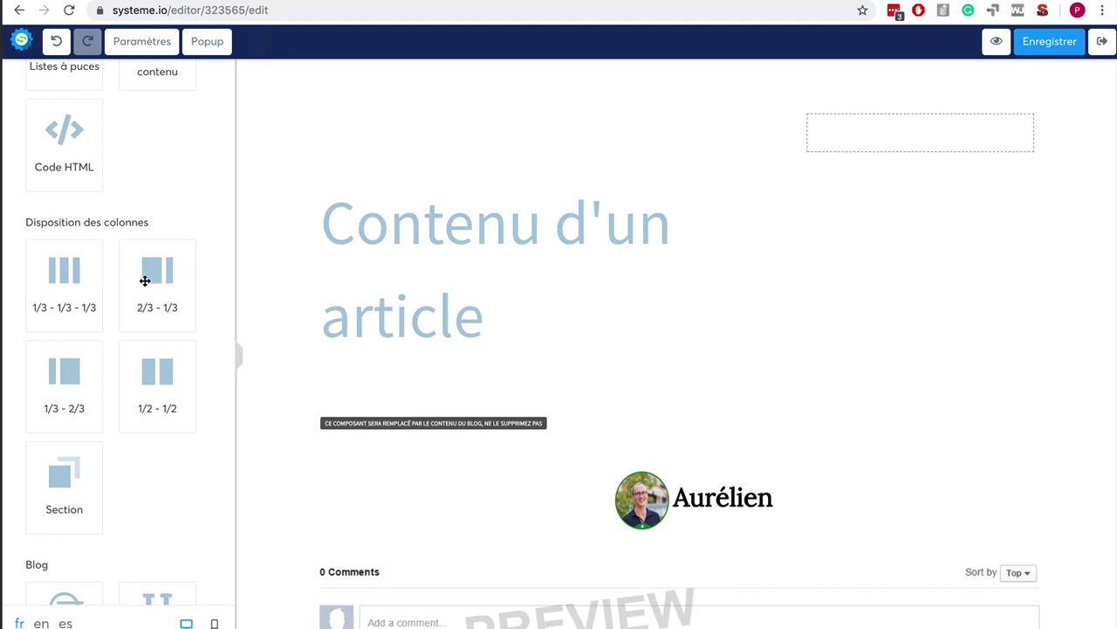
Add an image element to the empty narrow column beside the article content placeholder
scroll(137, 283, up, 1)
scroll(138, 283, up, 3)
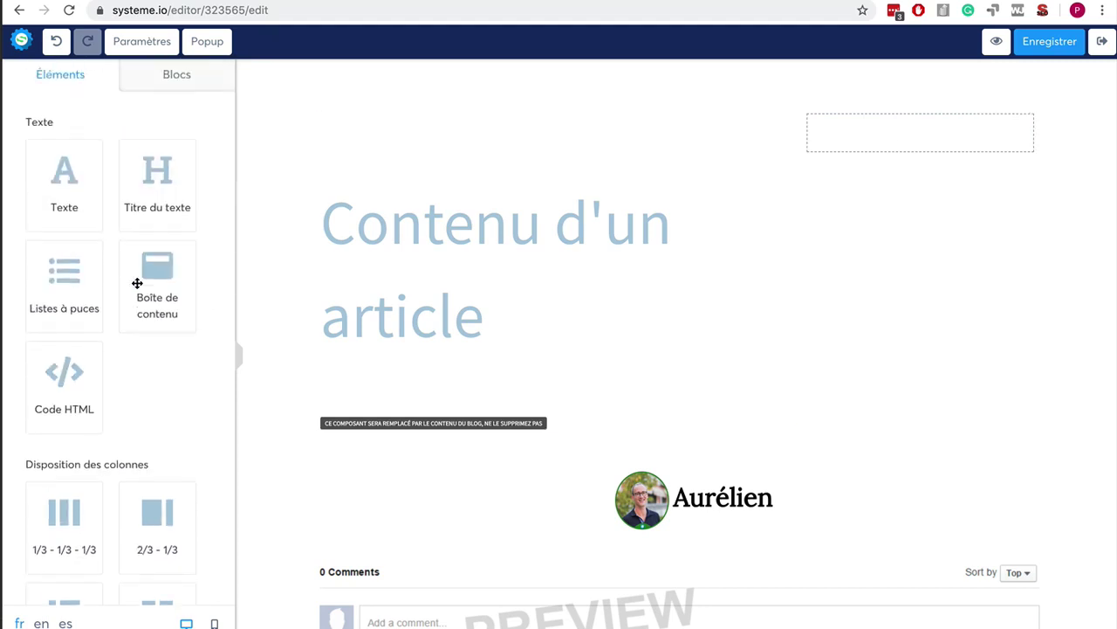
scroll(137, 283, down, 9)
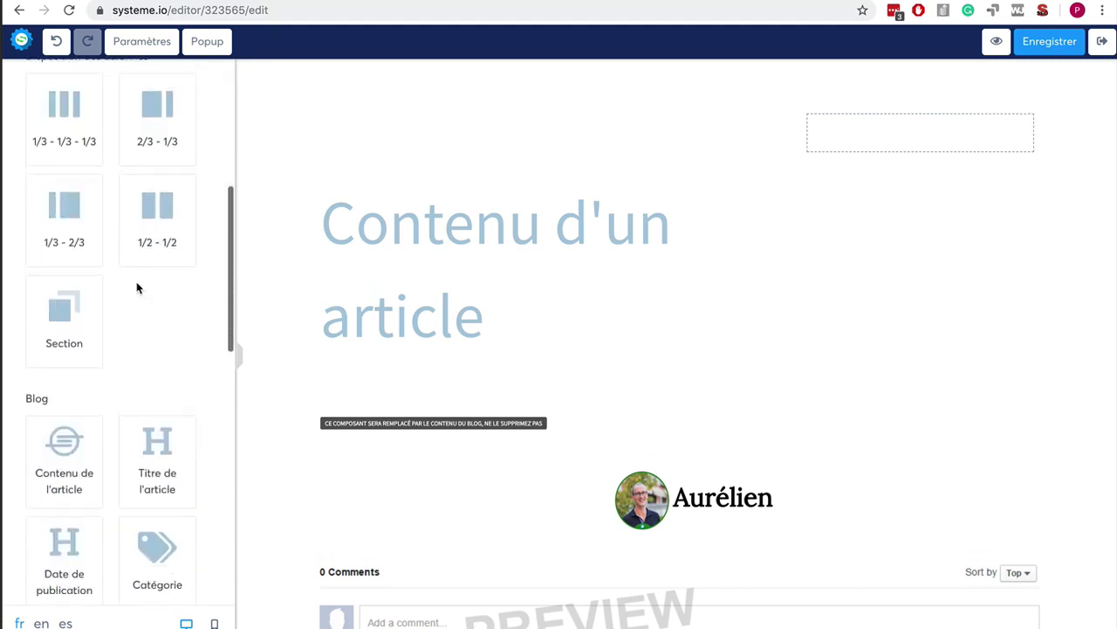
scroll(137, 287, down, 4)
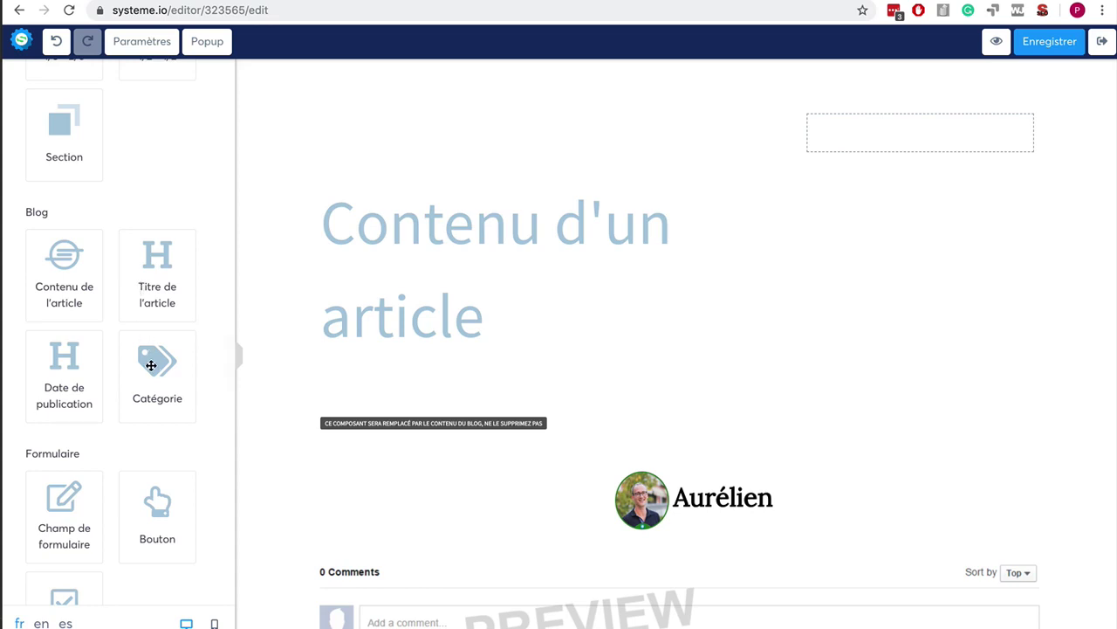
scroll(138, 374, down, 6)
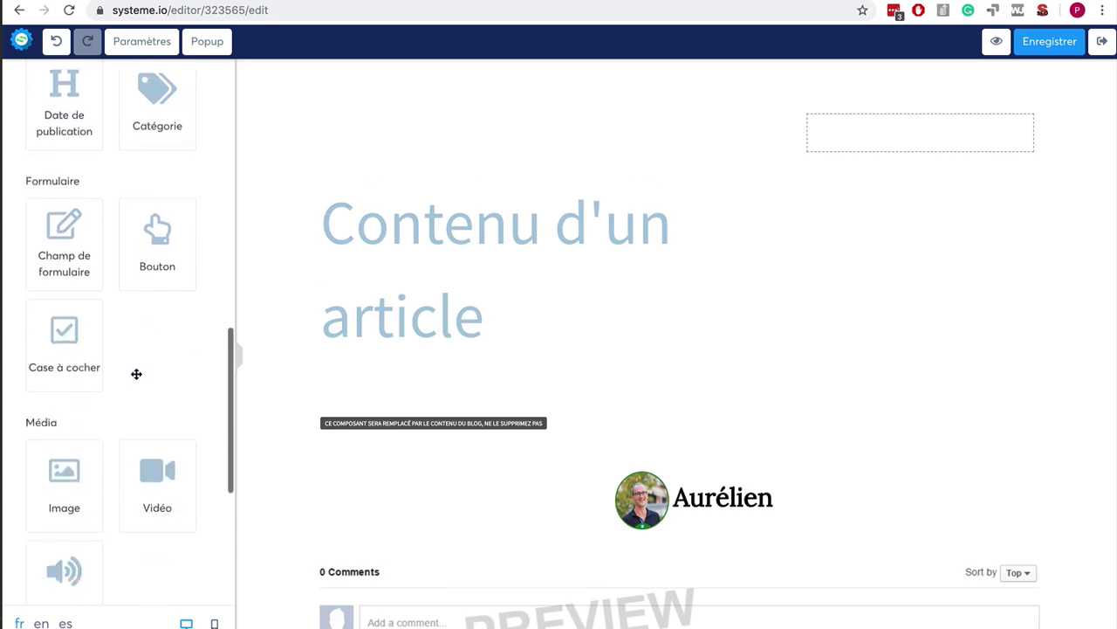
scroll(136, 374, down, 2)
drag(70, 369, 889, 140)
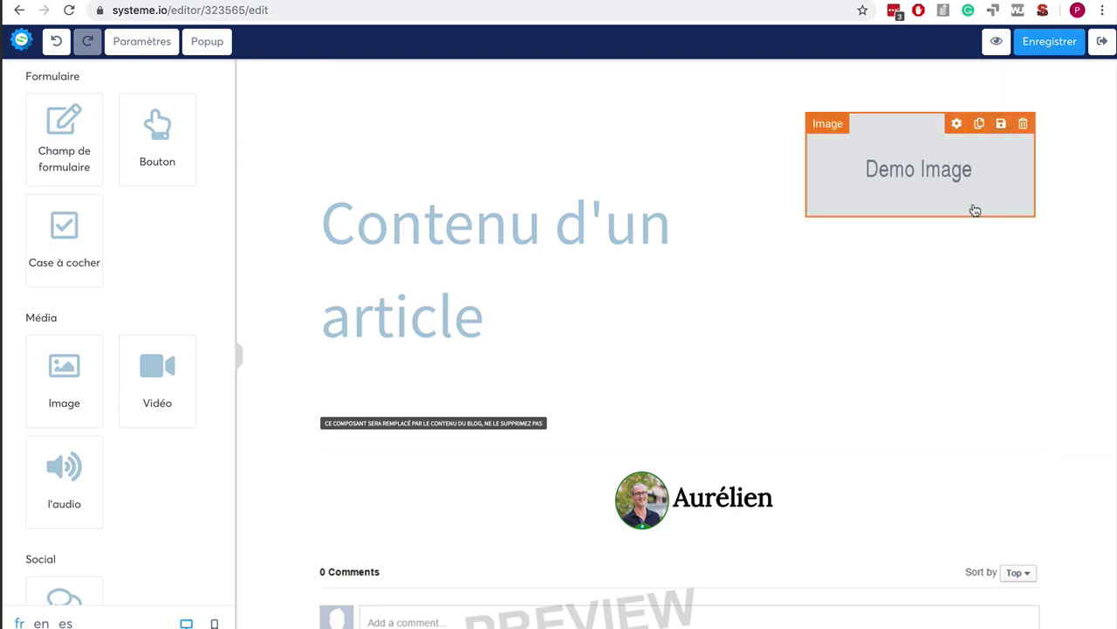
Check the template's two-column layout, save the article template and exit to the article list
scroll(1016, 272, down, 1)
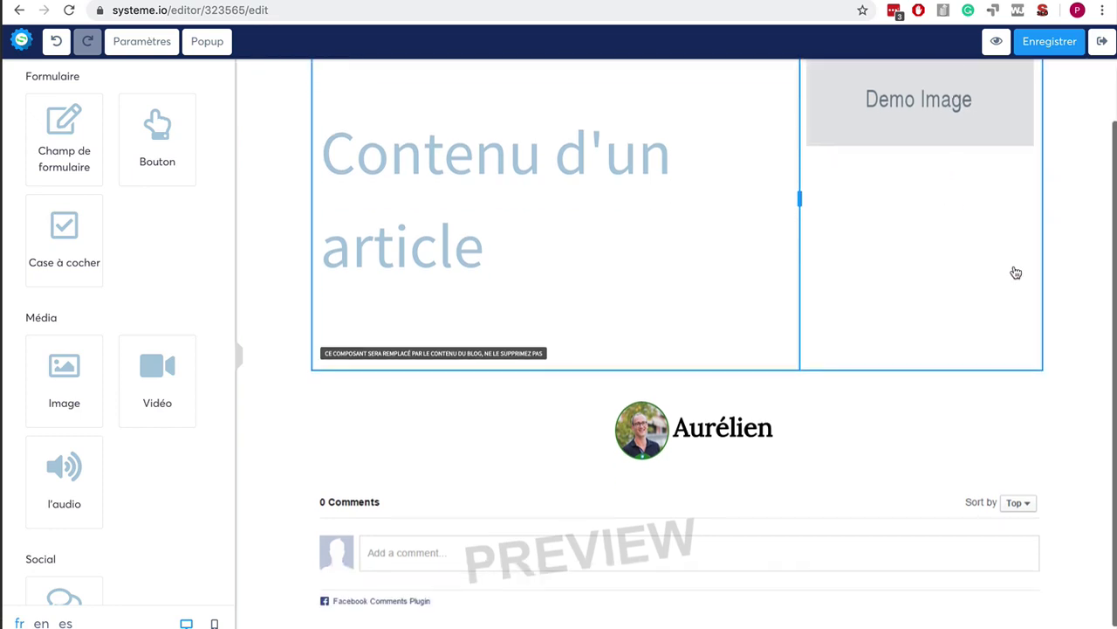
scroll(1017, 272, up, 1)
scroll(1016, 273, down, 1)
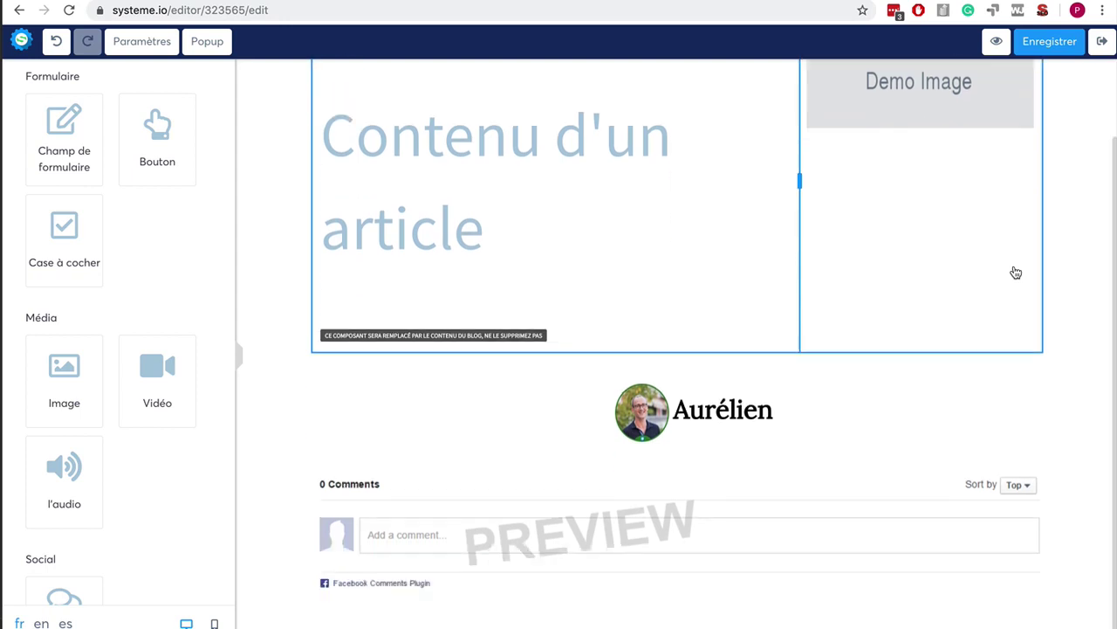
scroll(1016, 272, up, 1)
click(1054, 46)
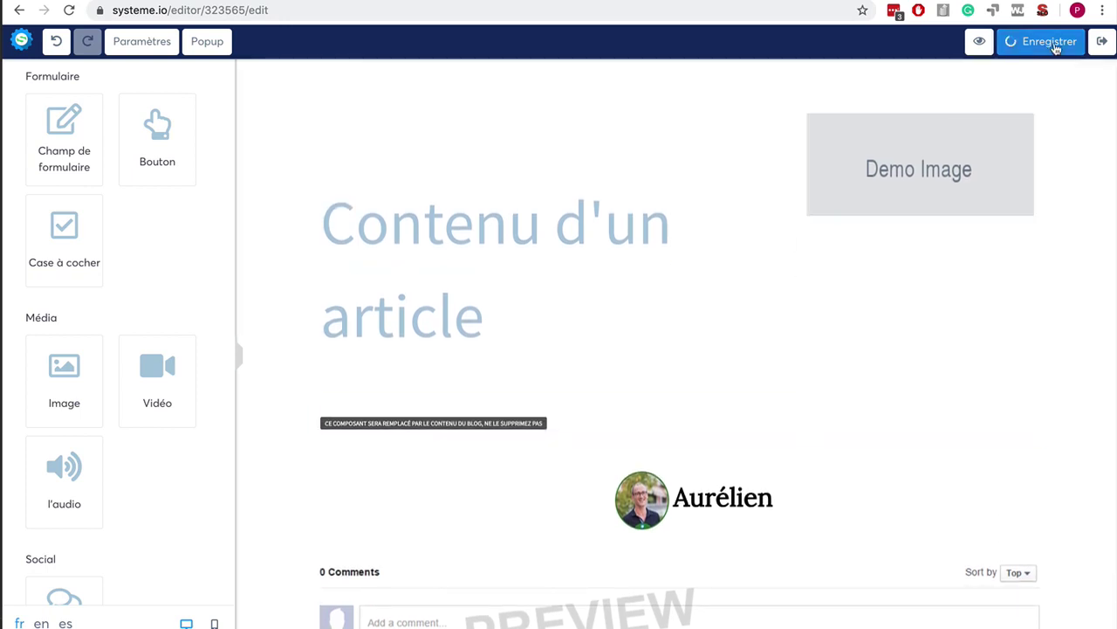
click(1102, 41)
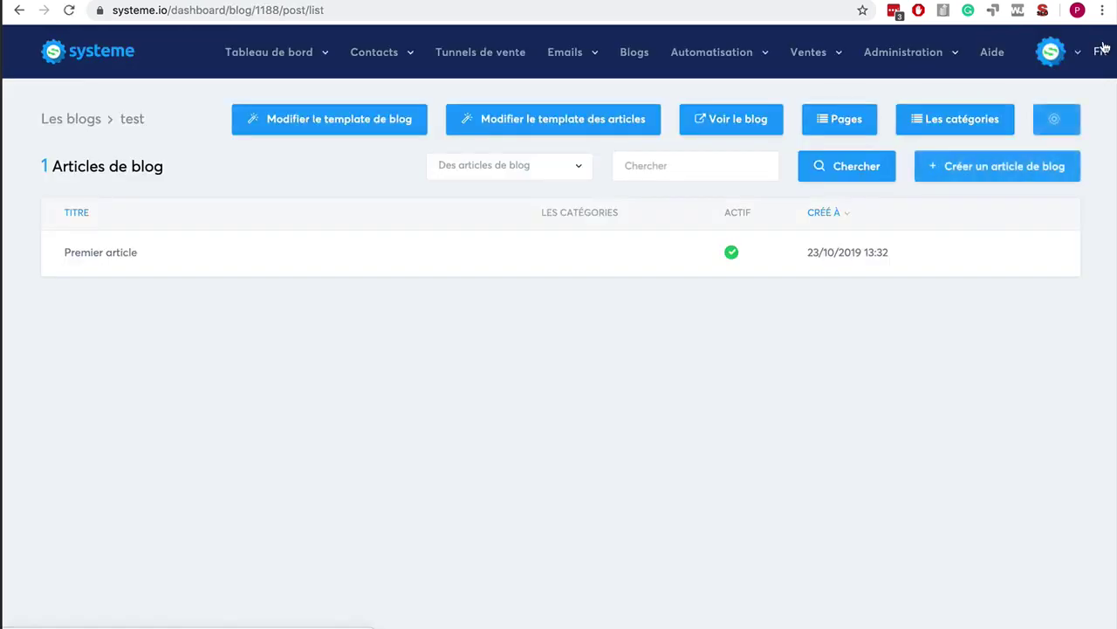